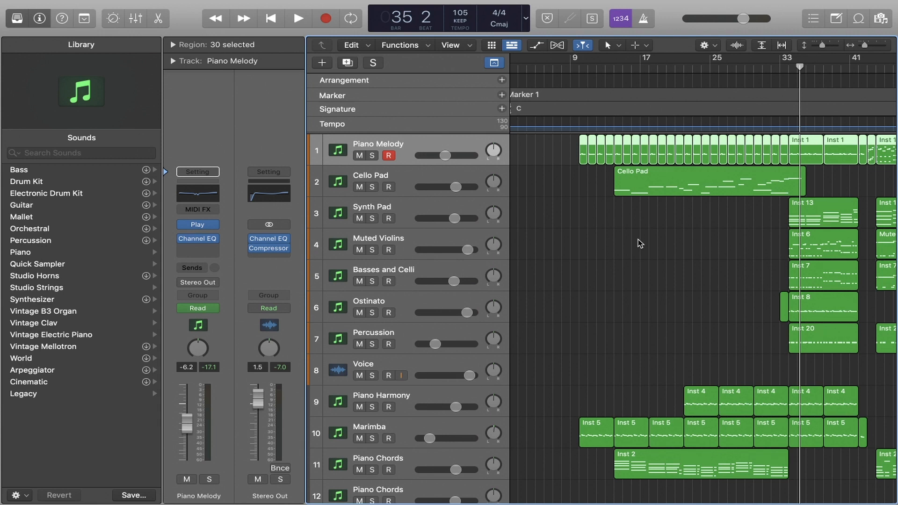
Clear the region selection, move the playhead to bar 9, and open the library browser of the Piano Melody track's Play instrument
left_click(637, 239)
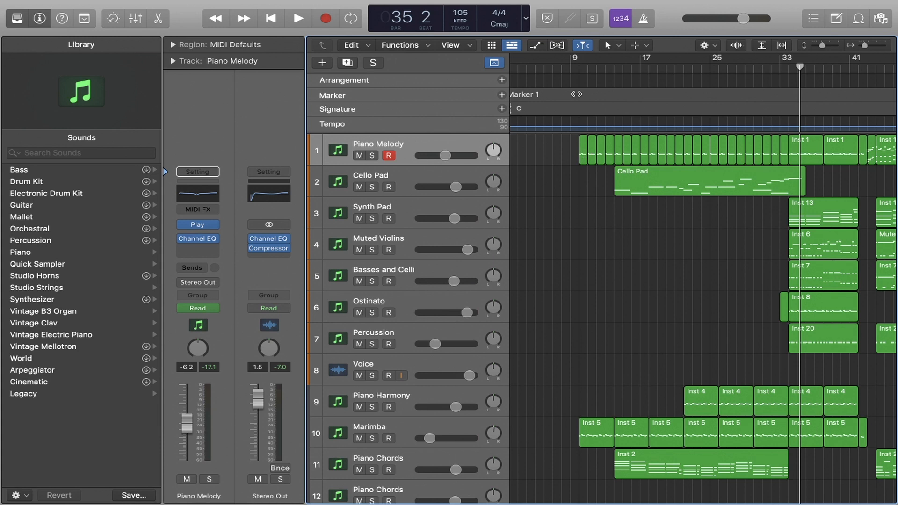
left_click(577, 68)
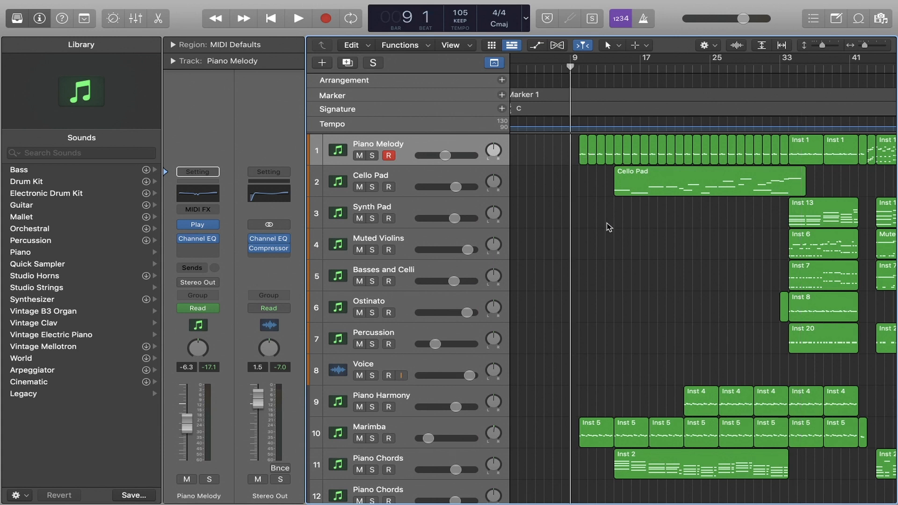
mouse_move(199, 227)
left_click(200, 225)
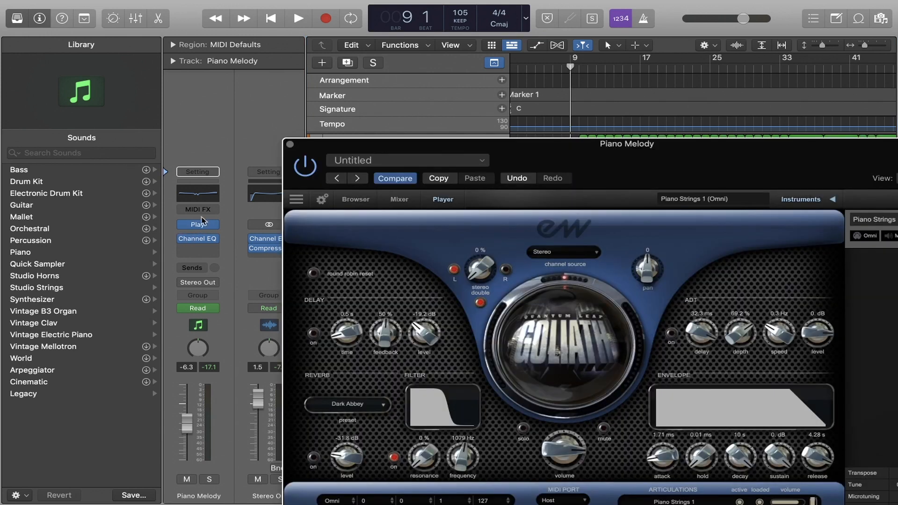
left_click(355, 199)
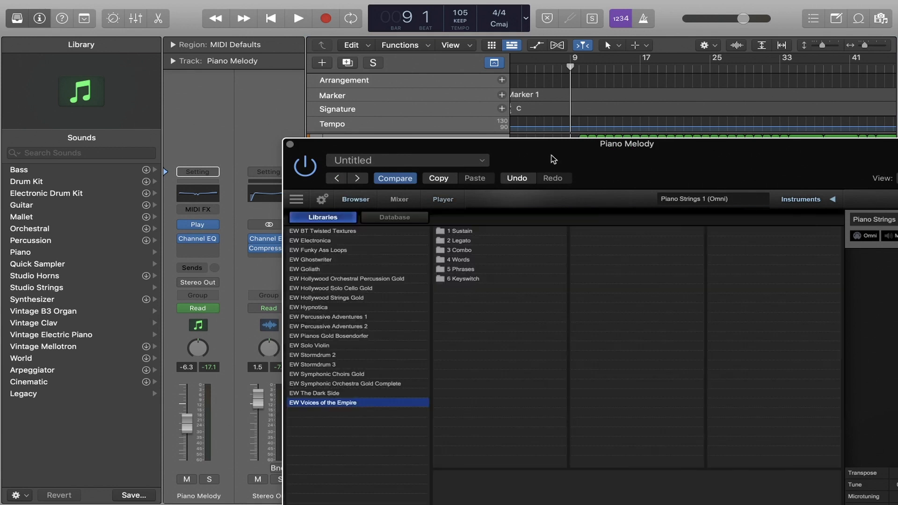
Browse the EW Electronica and EW Ghostwriter libraries in the Play instrument, and close its window
left_click(218, 128)
left_click(217, 137)
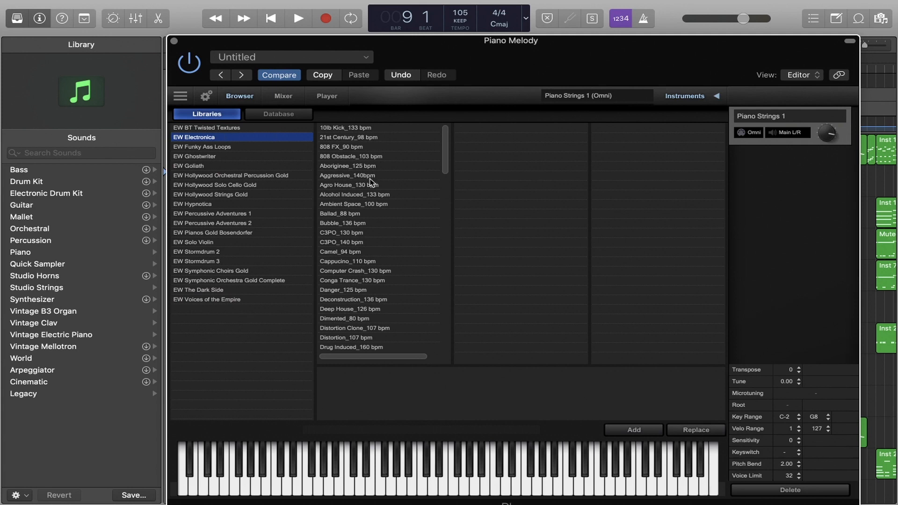
left_click(218, 158)
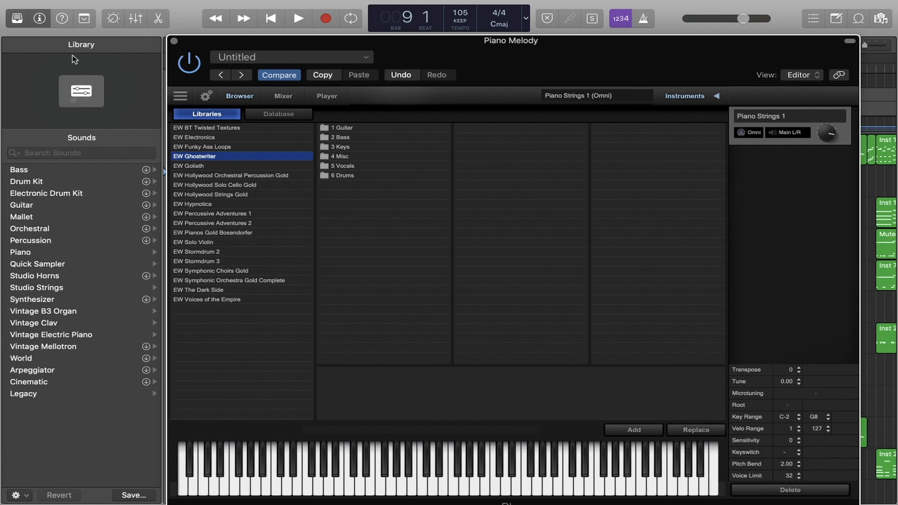
left_click(174, 41)
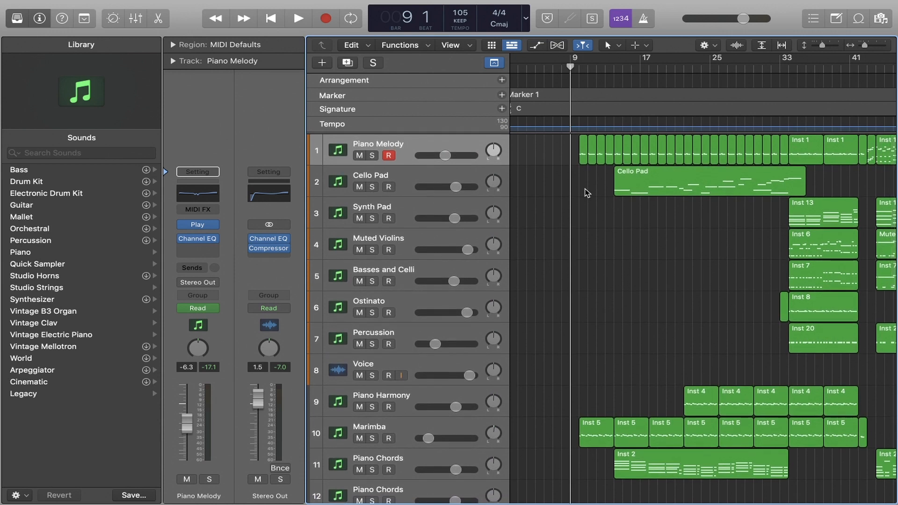
Select the Piano Melody track to audition its sound, and clear the region selection
left_click(459, 150)
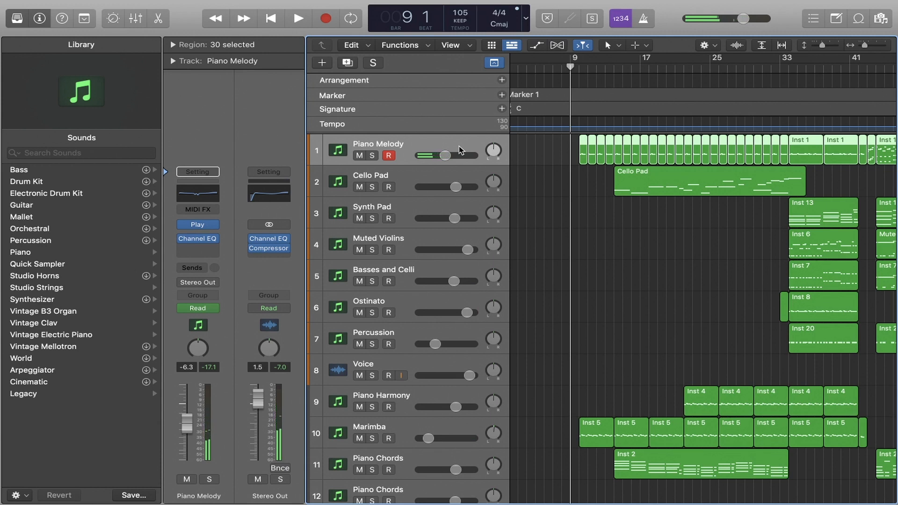
left_click(544, 211)
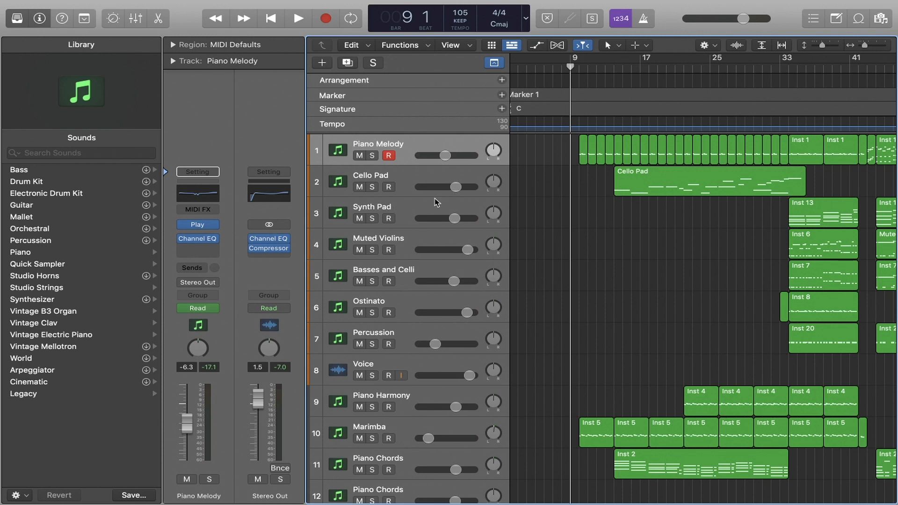
Open the Cello Pad track's Play instrument, reposition its window to examine the layered instruments, and close it
left_click(415, 180)
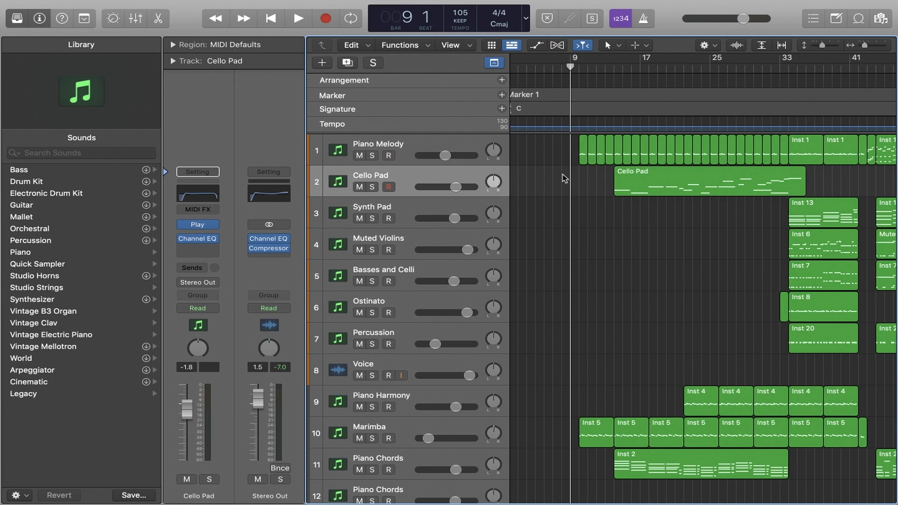
mouse_move(202, 228)
left_click(201, 227)
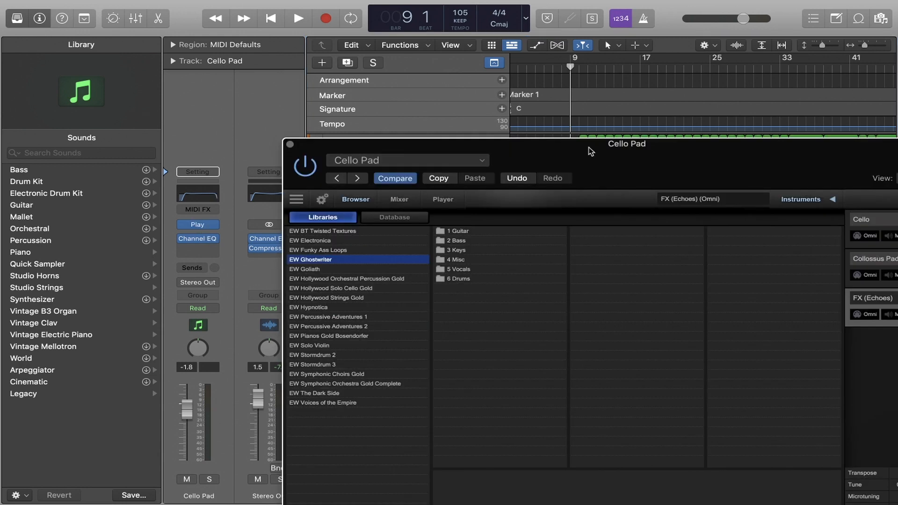
left_click_drag(589, 148, 460, 48)
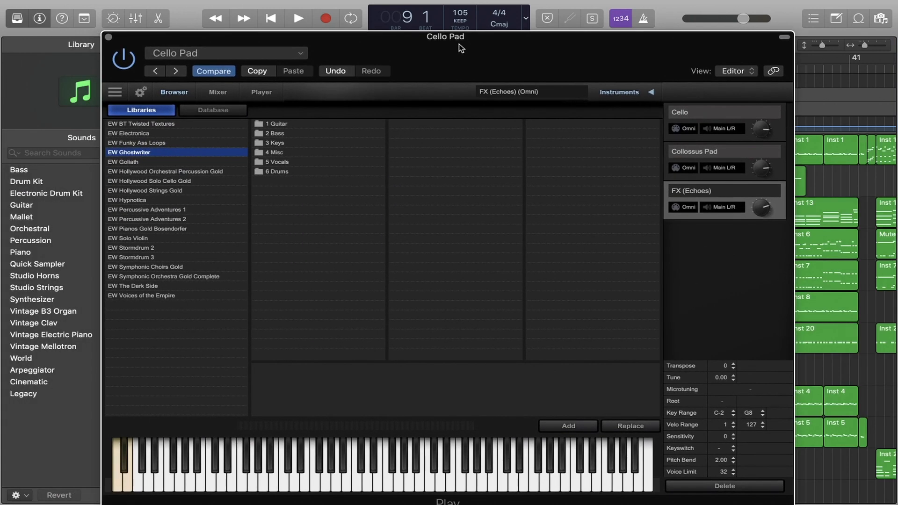
left_click_drag(443, 43, 453, 11)
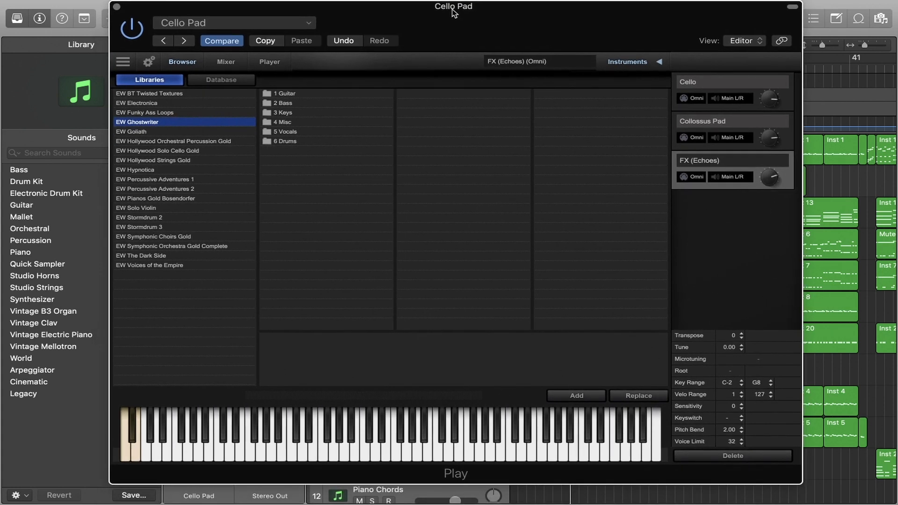
left_click_drag(453, 12, 455, 12)
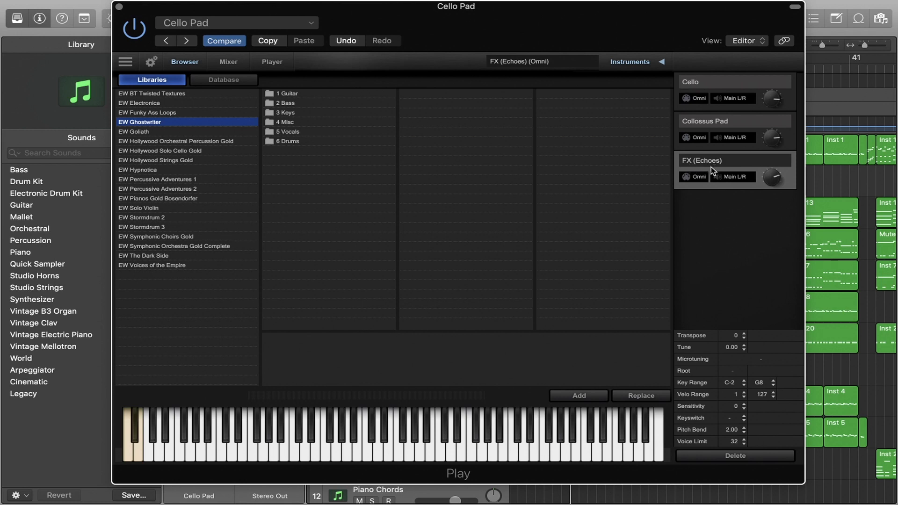
left_click_drag(507, 14, 517, 14)
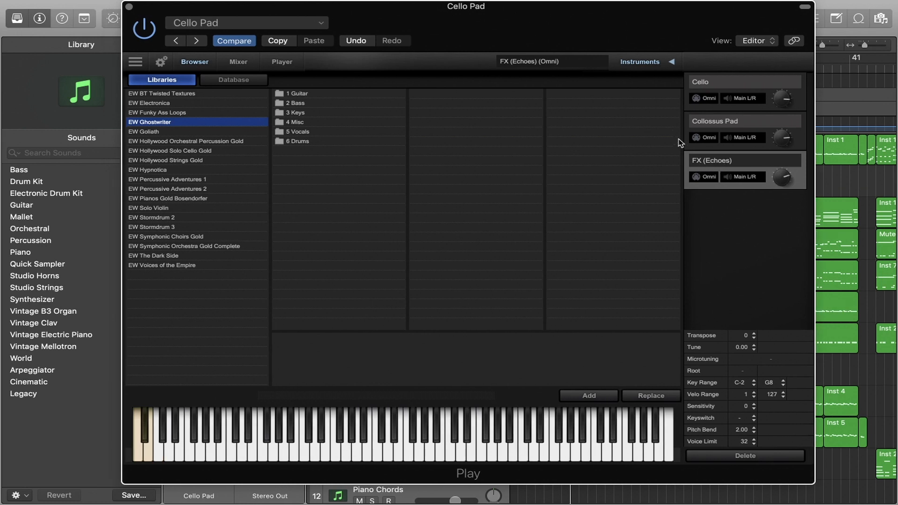
left_click(129, 7)
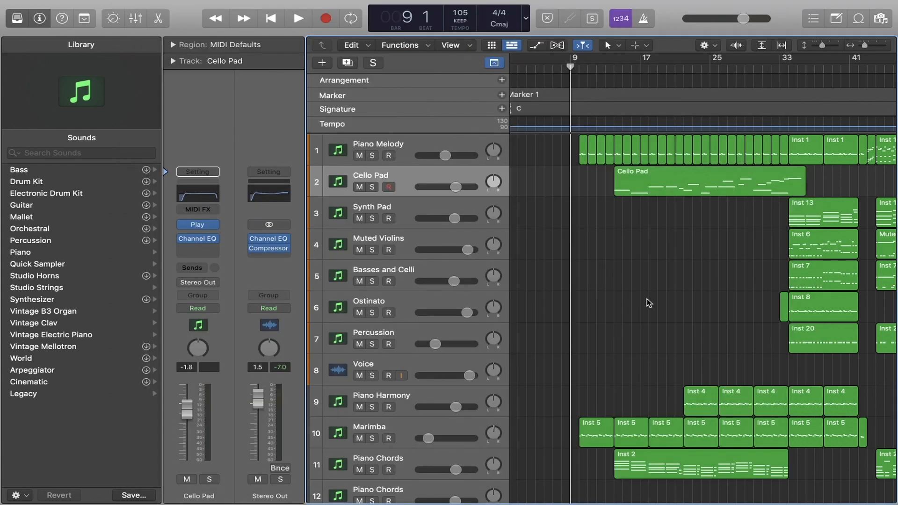
Audition the Cello Pad track's sound, and briefly reopen its Play instrument to review the layered instruments
left_click(434, 181)
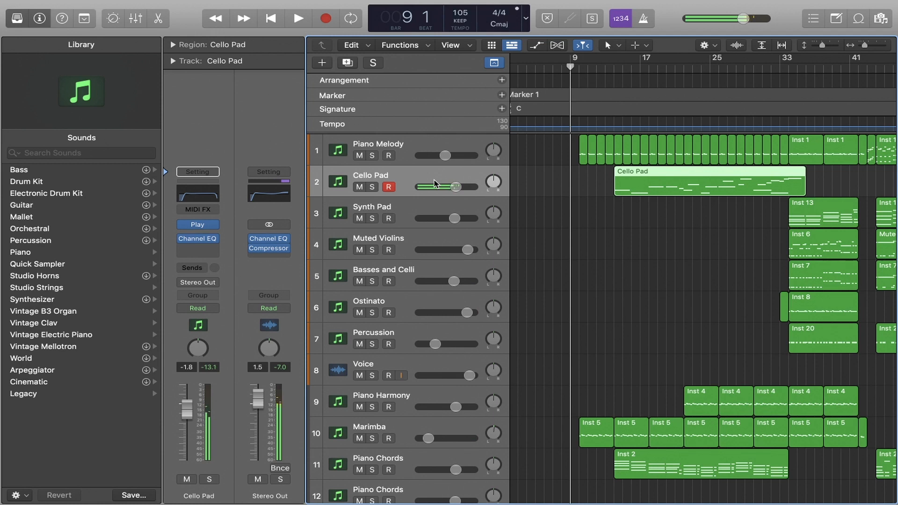
left_click(597, 211)
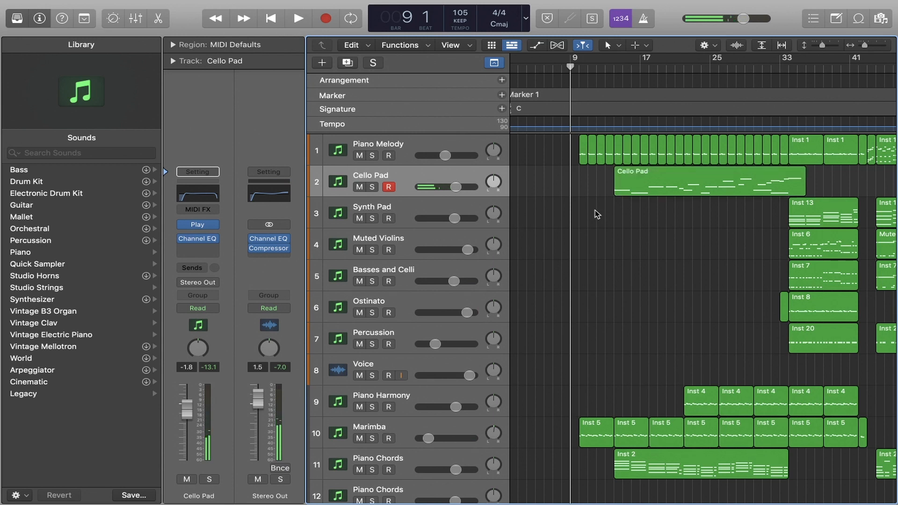
left_click(405, 172)
left_click(183, 228)
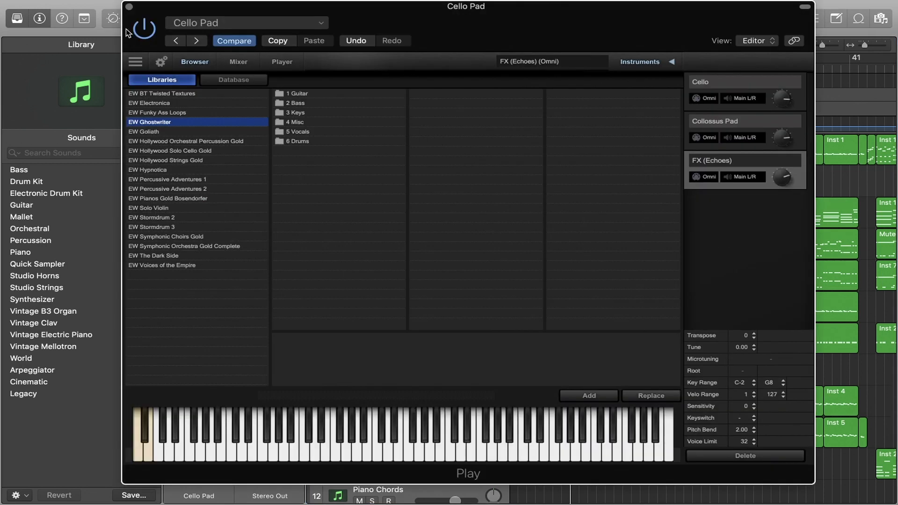
left_click(129, 7)
left_click(626, 253)
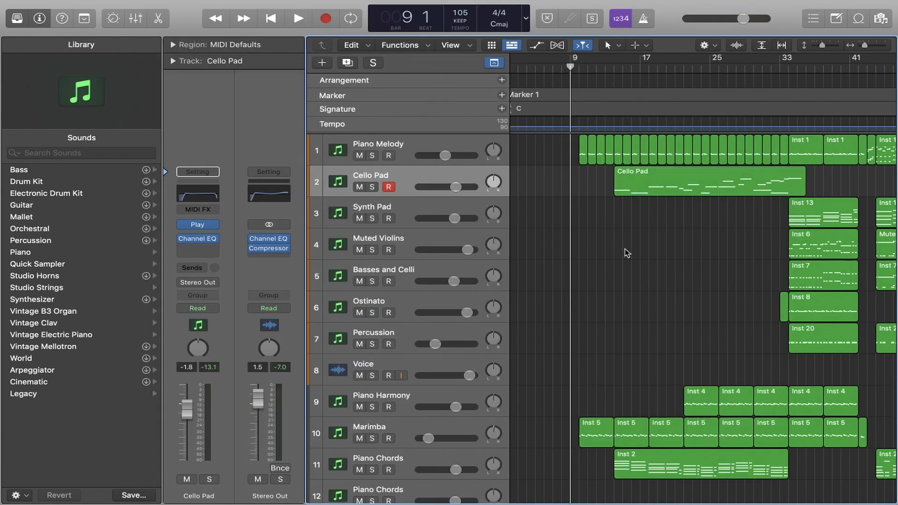
Move the playhead to bar 10, select the Cello Pad track, and clear the region selection
left_click(576, 72)
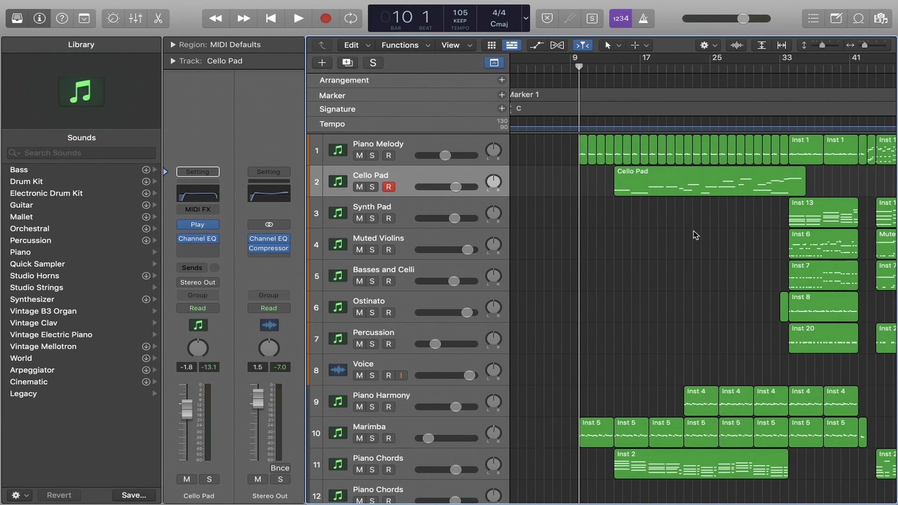
left_click(407, 175)
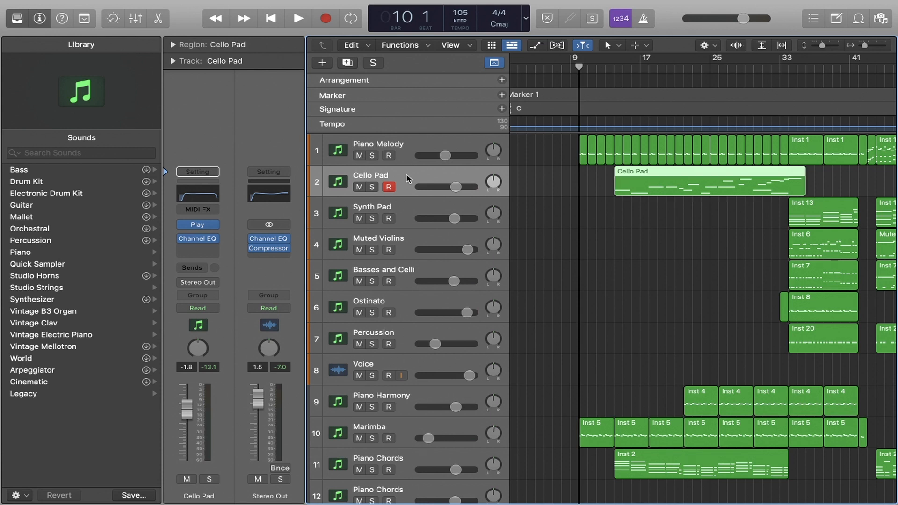
left_click(616, 229)
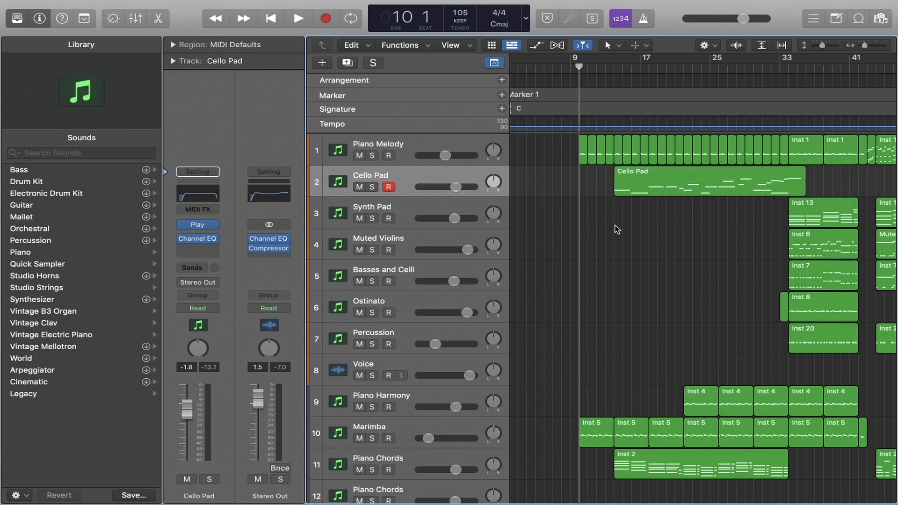
Select the Synth Pad track and open its Play instrument on the Player page, repositioning the window to examine the patch controls
left_click(422, 208)
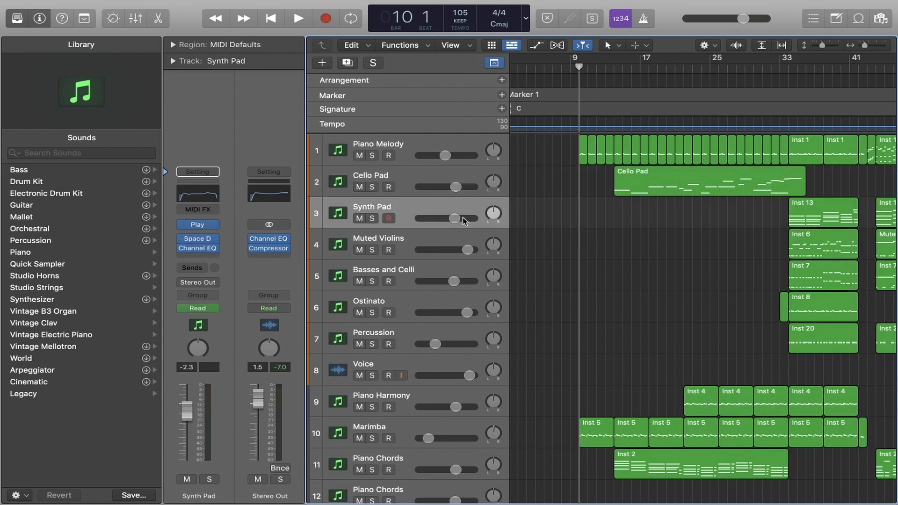
left_click(435, 203)
left_click(585, 220)
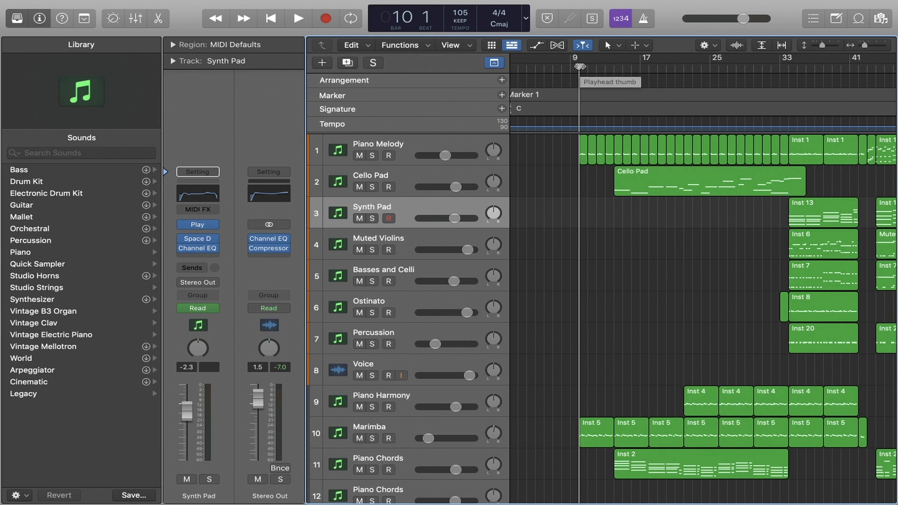
left_click(198, 225)
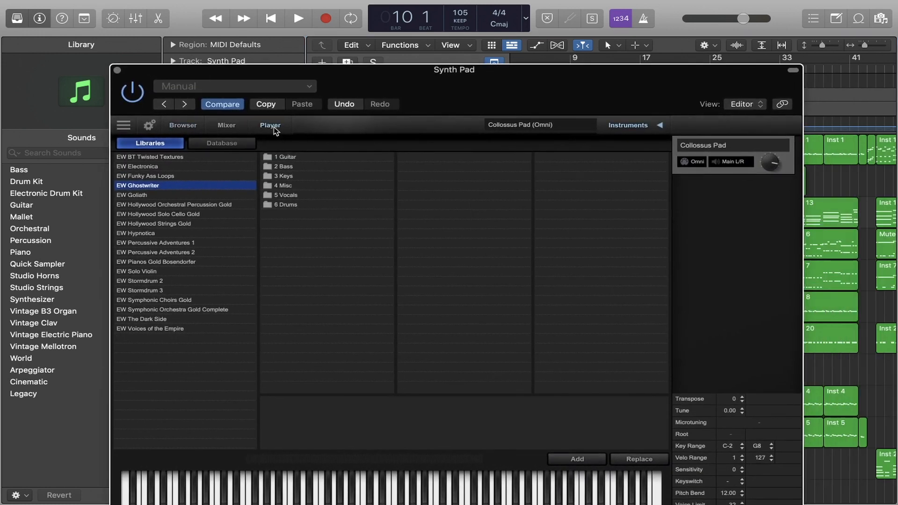
left_click(273, 127)
left_click_drag(436, 89, 443, 69)
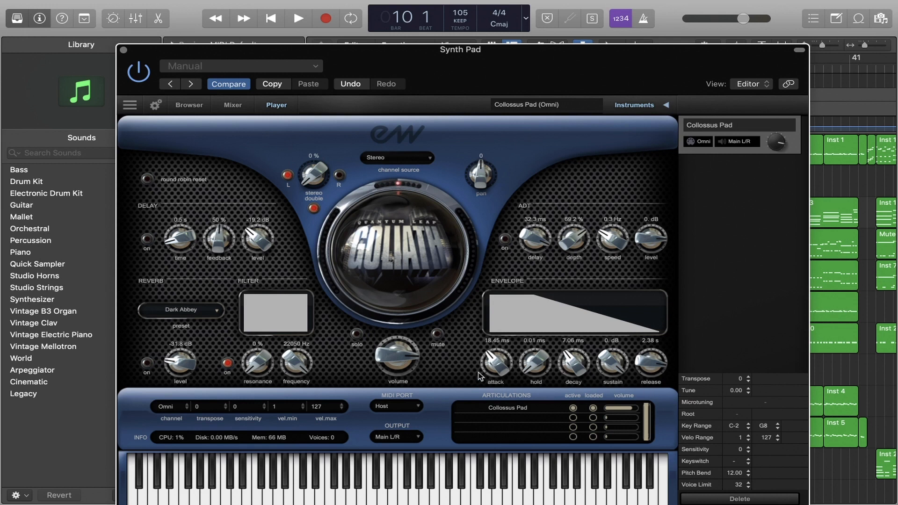
Toggle the Synth Pad patch's delay on and off, view the available reverb presets without changing the selection, and close the Play window
left_click(146, 240)
left_click(147, 239)
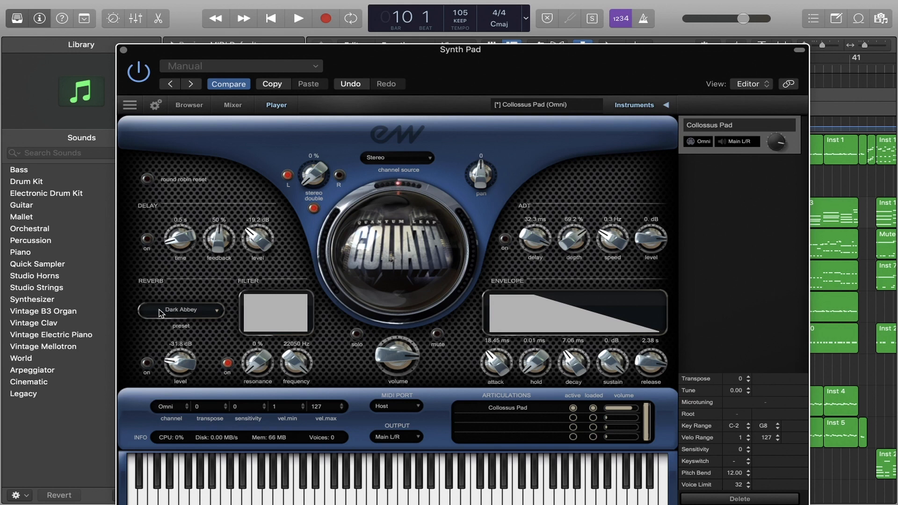
left_click(215, 310)
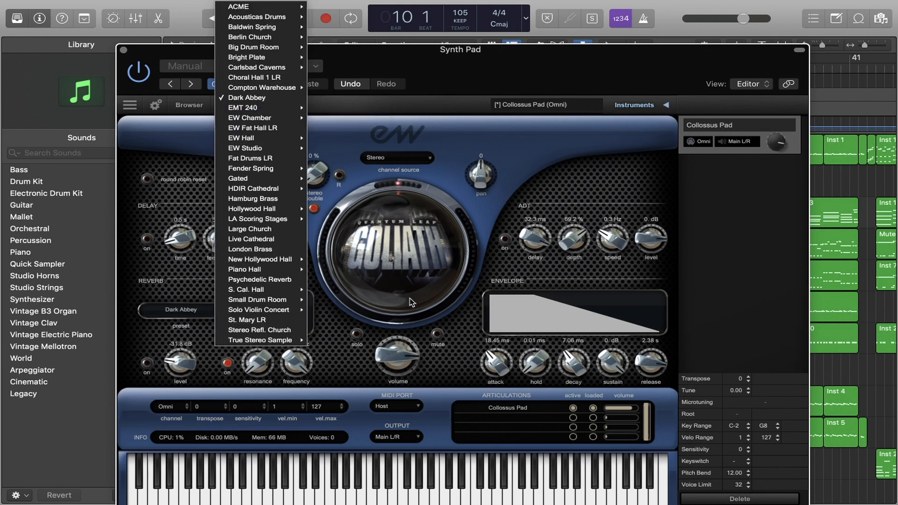
left_click(454, 322)
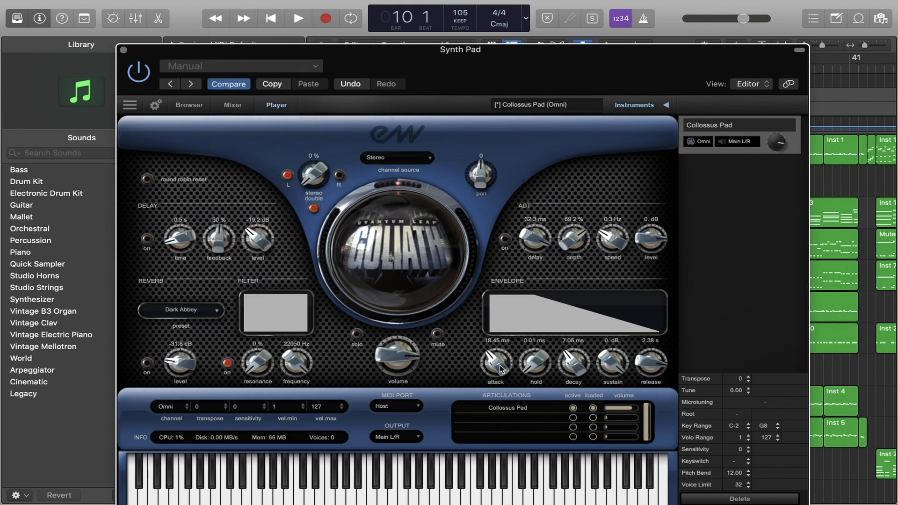
left_click(123, 49)
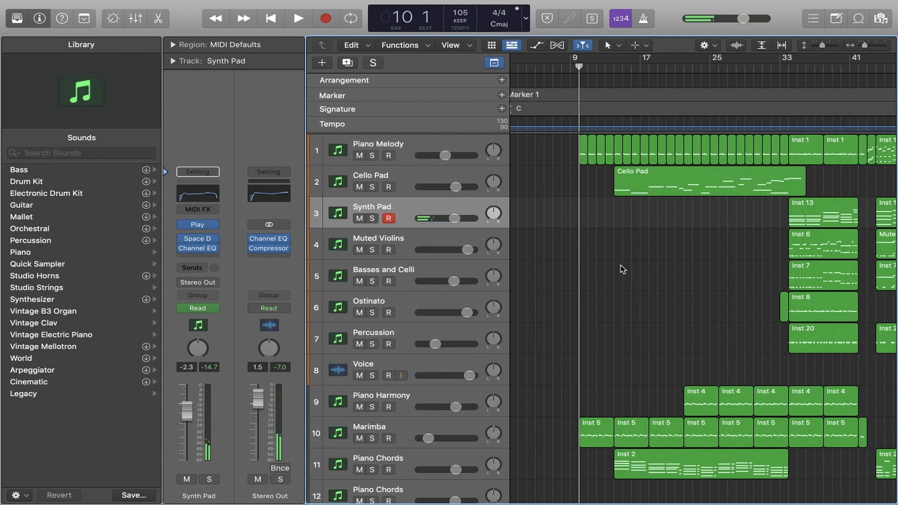
Open the Synth Pad track's Channel EQ, examine the high-cut band of its curve, and close the plug-in
left_click(204, 199)
left_click_drag(743, 143, 691, 128)
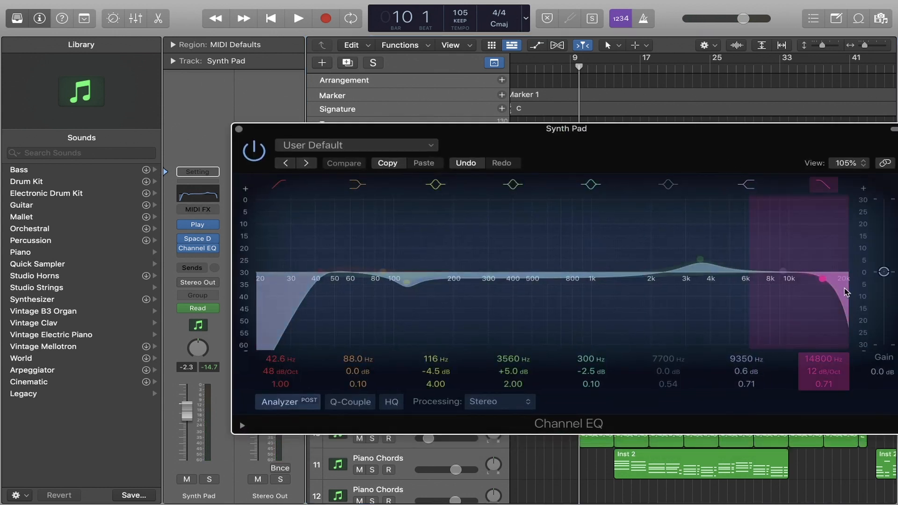
left_click_drag(844, 291, 820, 285)
left_click(239, 129)
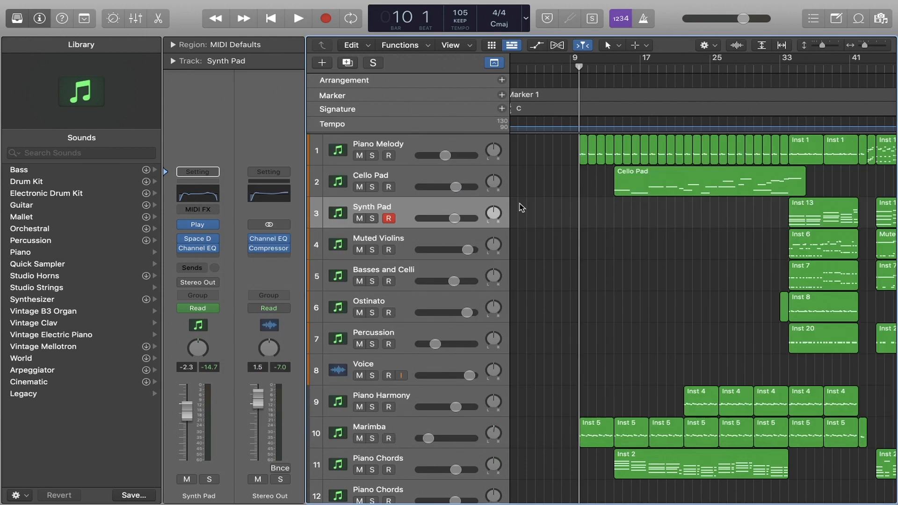
Review the Synth Pad track's arrangement, return its Play instrument to the library browser, and close the window
left_click(411, 212)
left_click(652, 241)
scroll(634, 231, "right", 5)
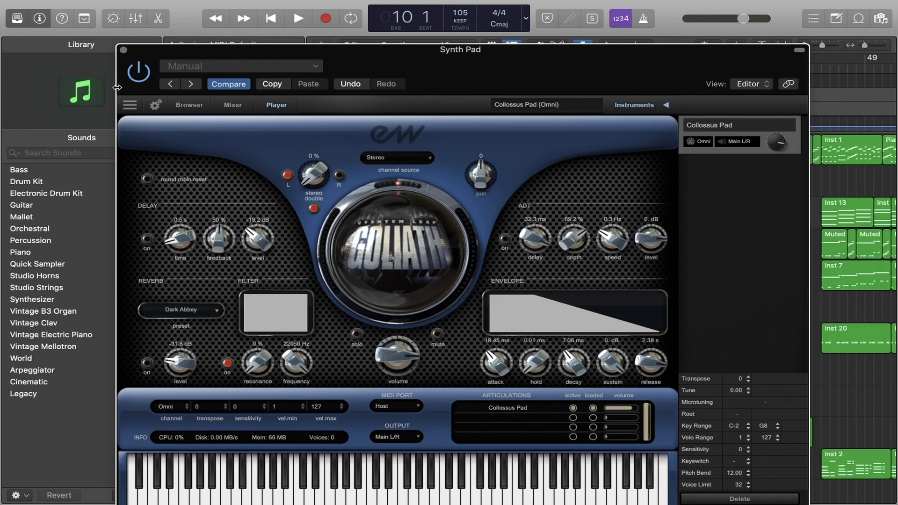
left_click(182, 105)
left_click(124, 50)
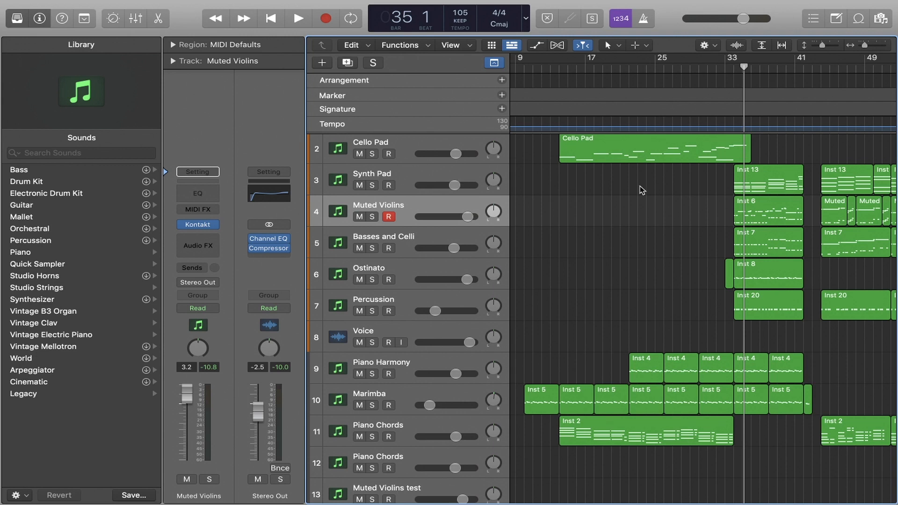
Open the Muted Violins track's Kontakt instrument and reposition its window to examine the Albion ONE Strings patch
mouse_move(198, 228)
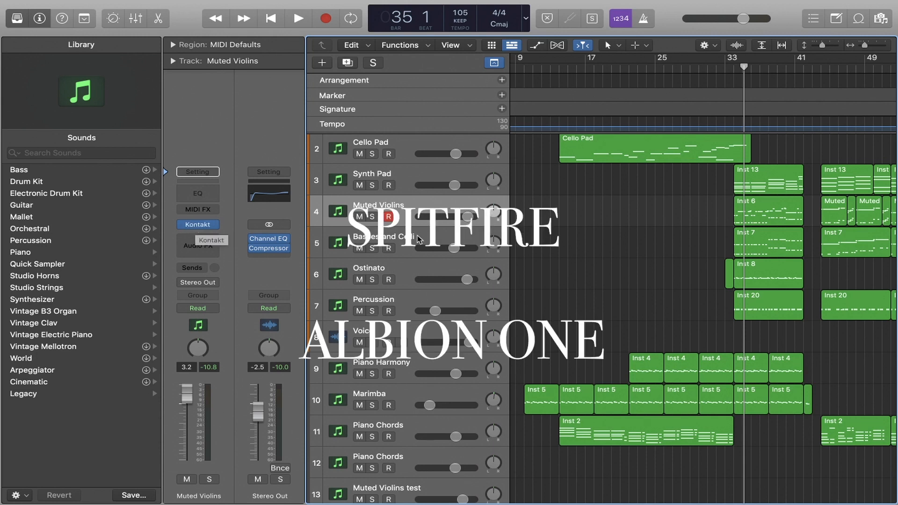
left_click(199, 225)
left_click_drag(520, 40, 471, 32)
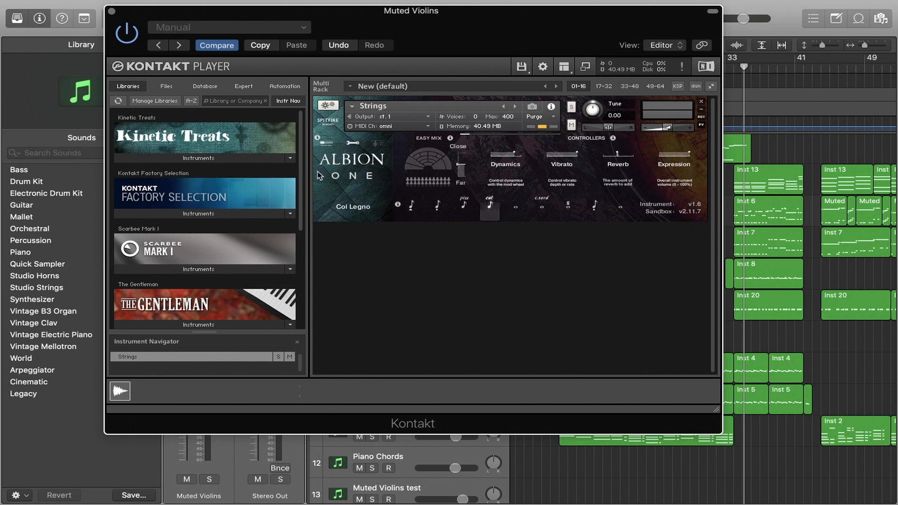
Audition the Spiccato, Spic/Stac, Pizzicato, Col Legno and Long CS articulations of the Muted Violins patch, reposition the Kontakt window and close it
left_click(411, 210)
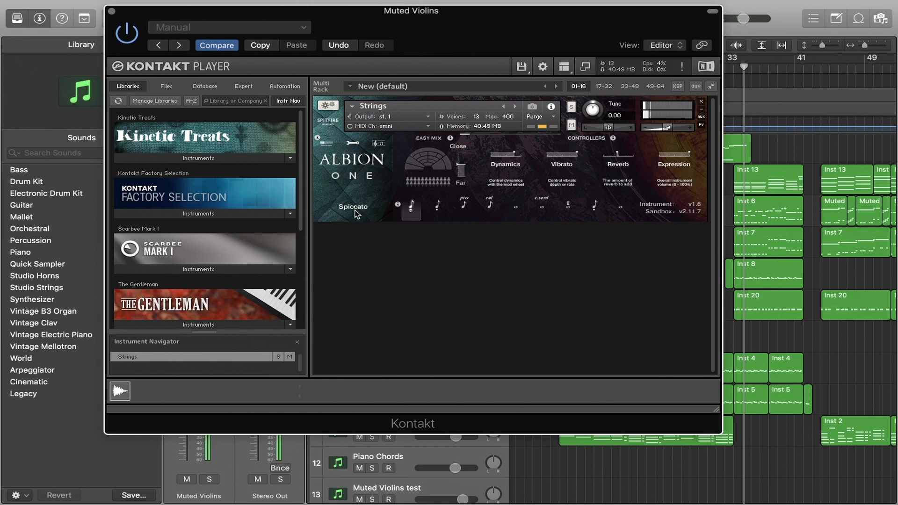
left_click(440, 209)
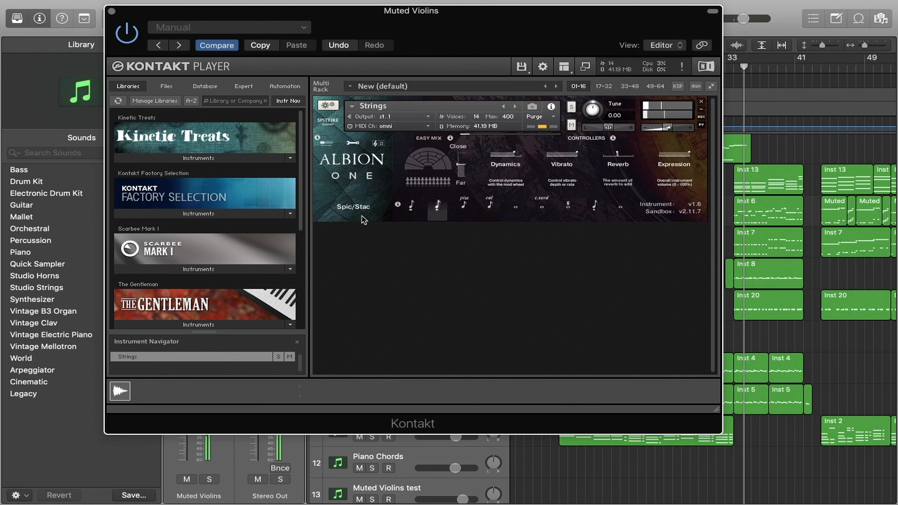
left_click(462, 207)
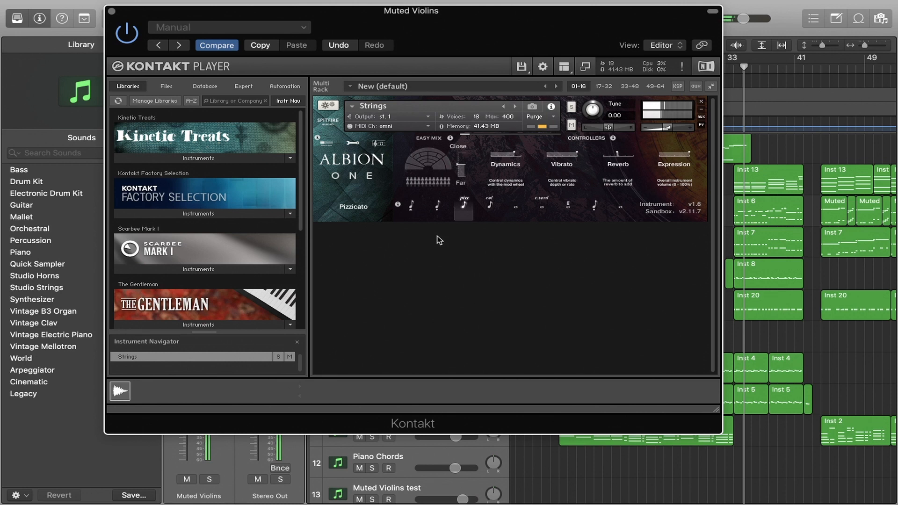
left_click(489, 206)
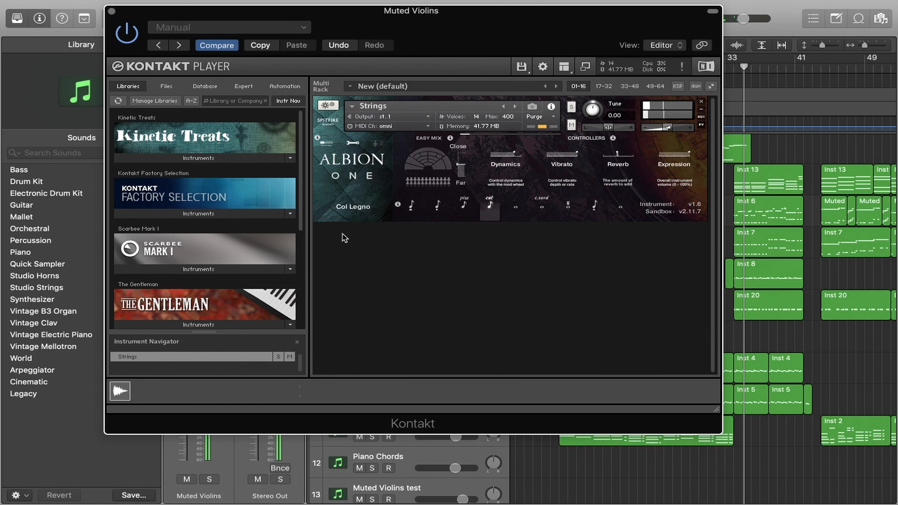
left_click(542, 206)
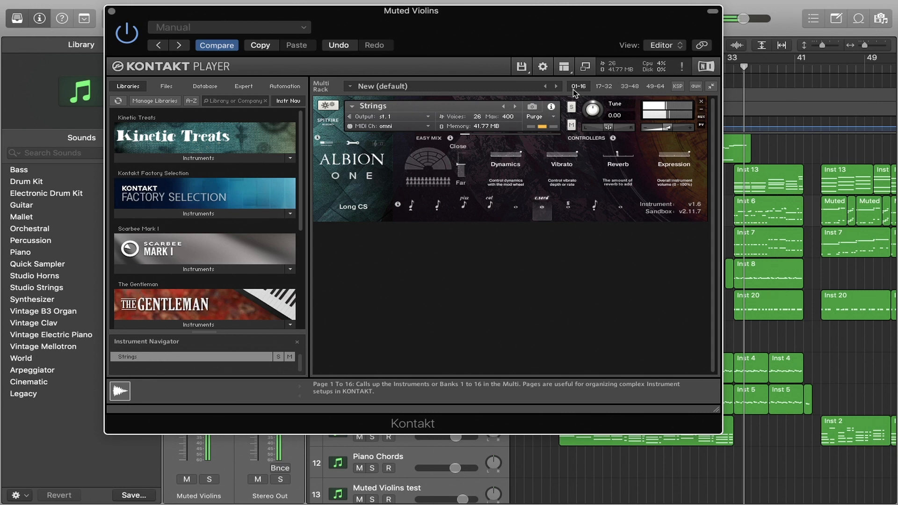
left_click_drag(468, 17, 484, 12)
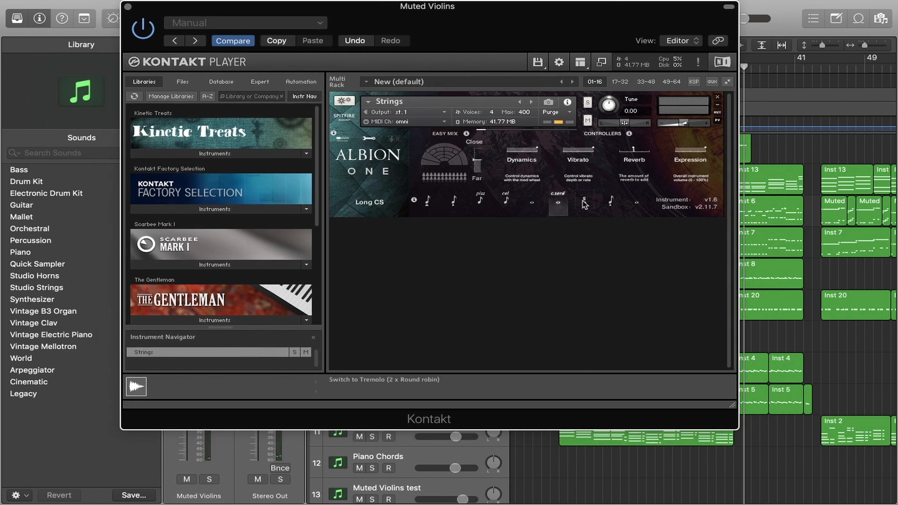
left_click(127, 7)
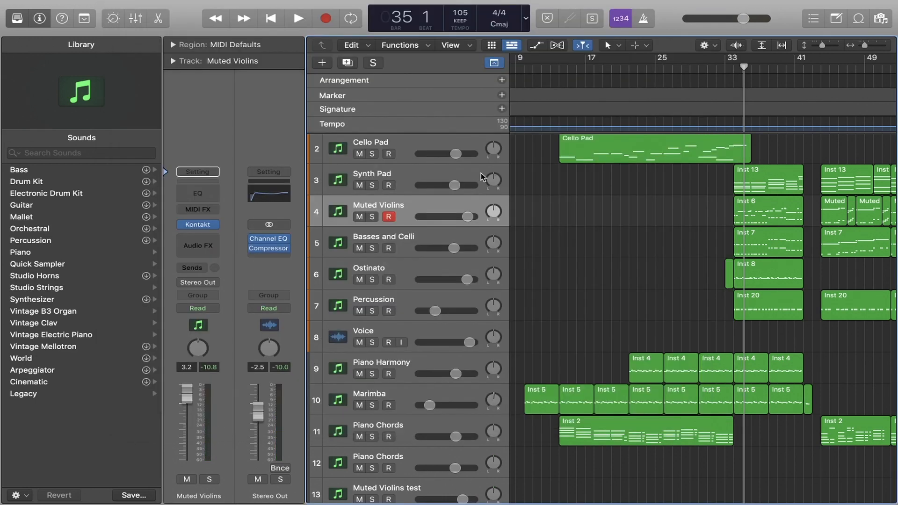
Reopen the Muted Violins Kontakt instrument, audition the Tremolo articulation, switch to Low 8ves Short, and close the window
left_click(199, 225)
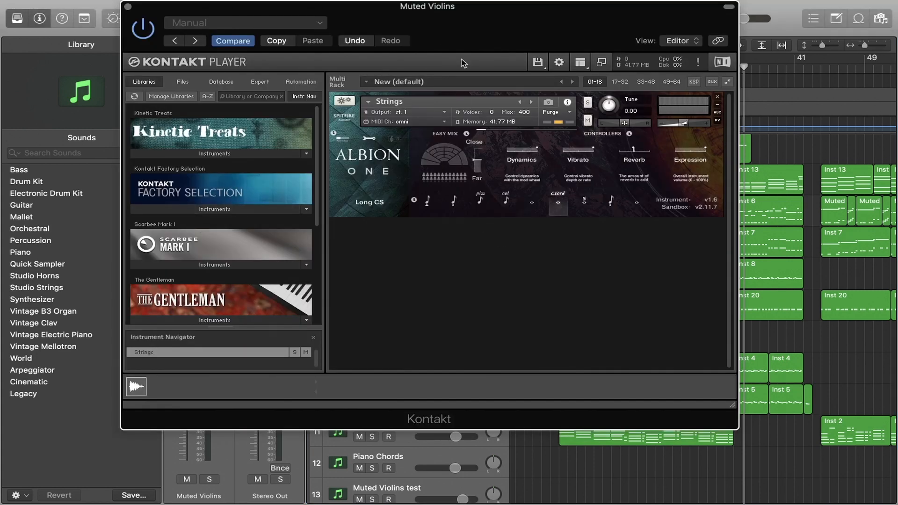
left_click(584, 202)
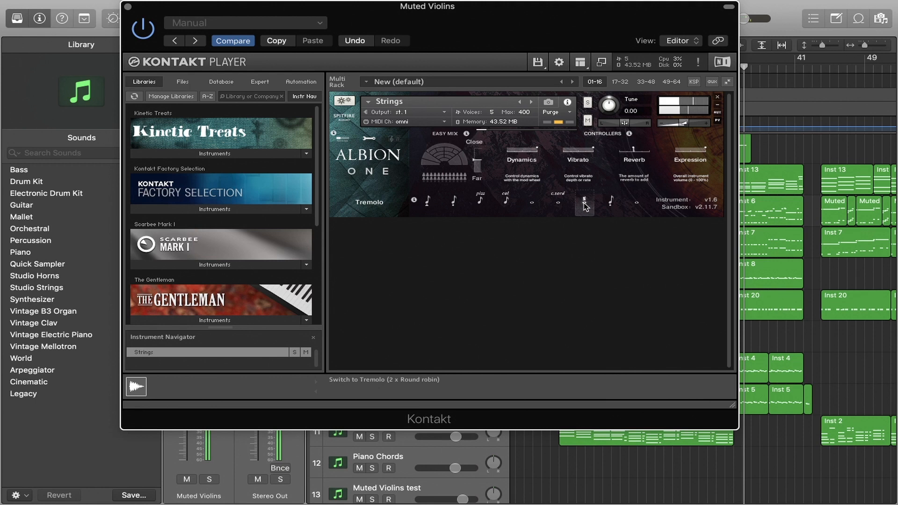
left_click(611, 201)
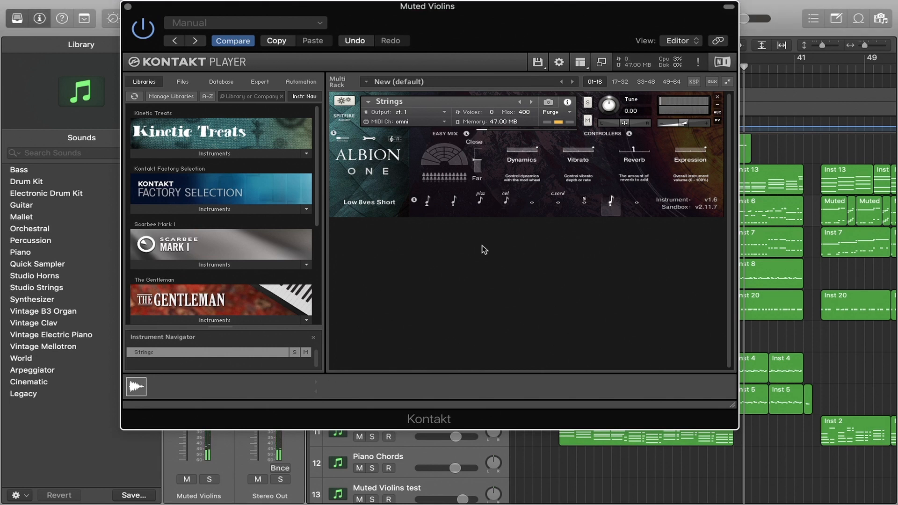
left_click(127, 7)
Solo the Muted Violins track, play it from bar 34, stop playback, and clear the solo
left_click(735, 67)
left_click(373, 217)
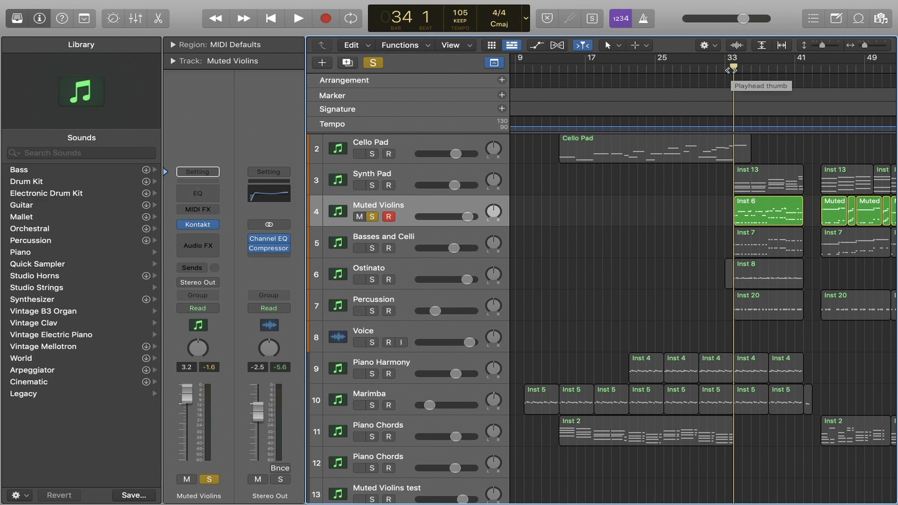
key("space")
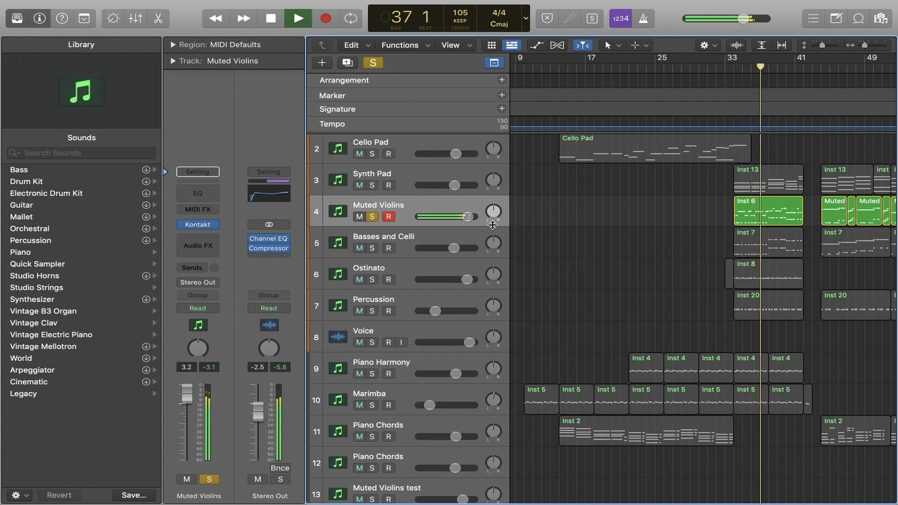
key("space")
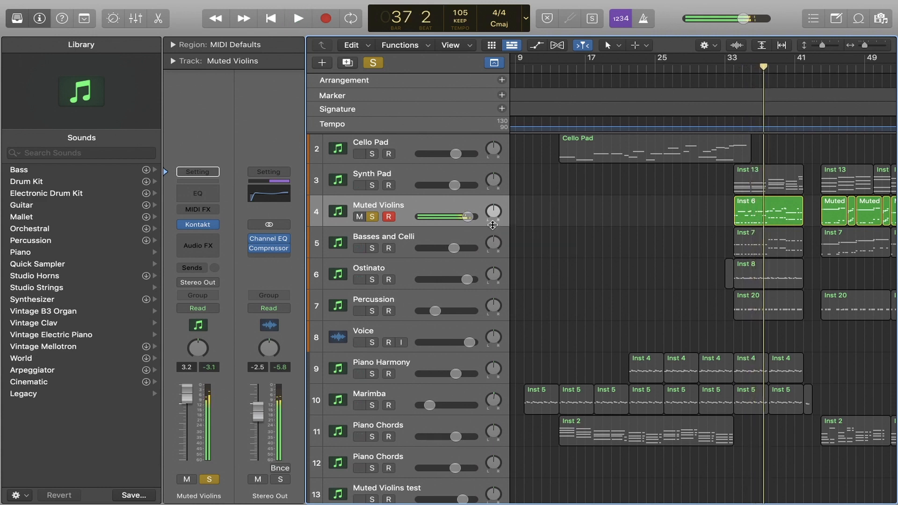
left_click(367, 63)
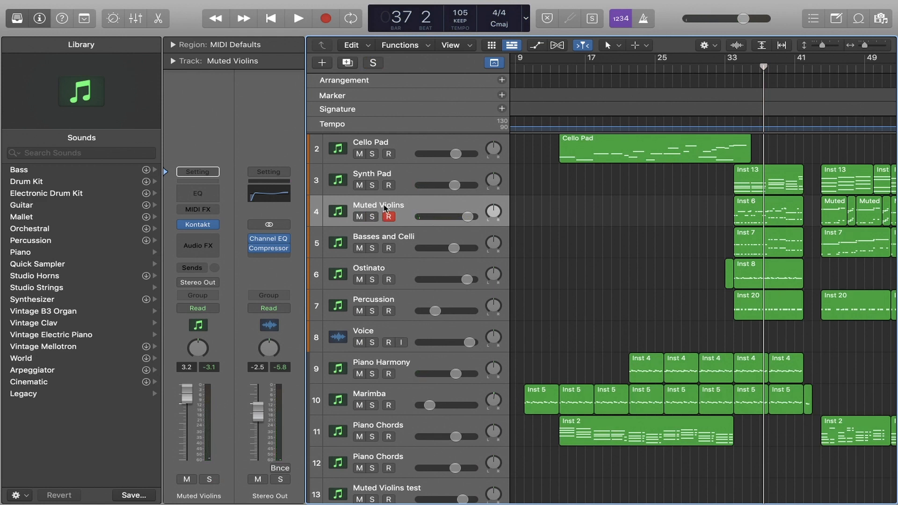
Return the playhead to bar 34, view the Basses and Celli track's Kontakt instrument, close it, and deselect the regions
left_click(734, 71)
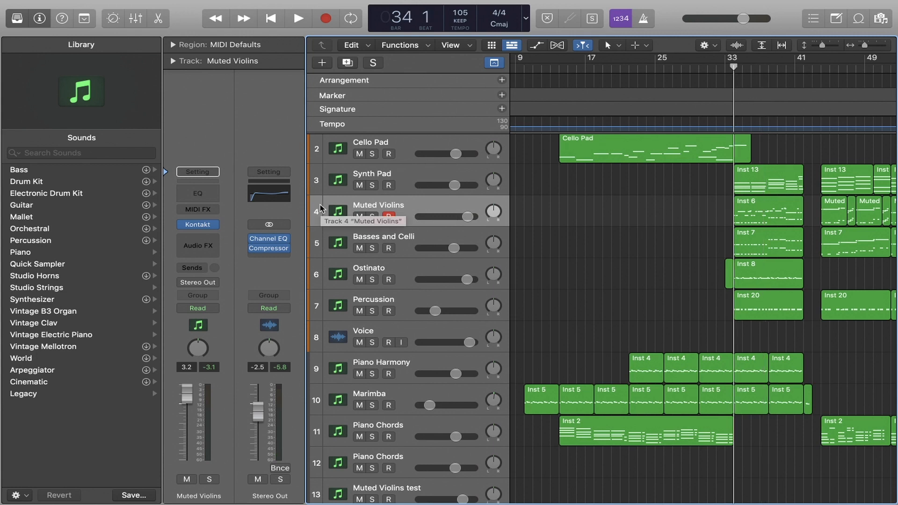
left_click(397, 239)
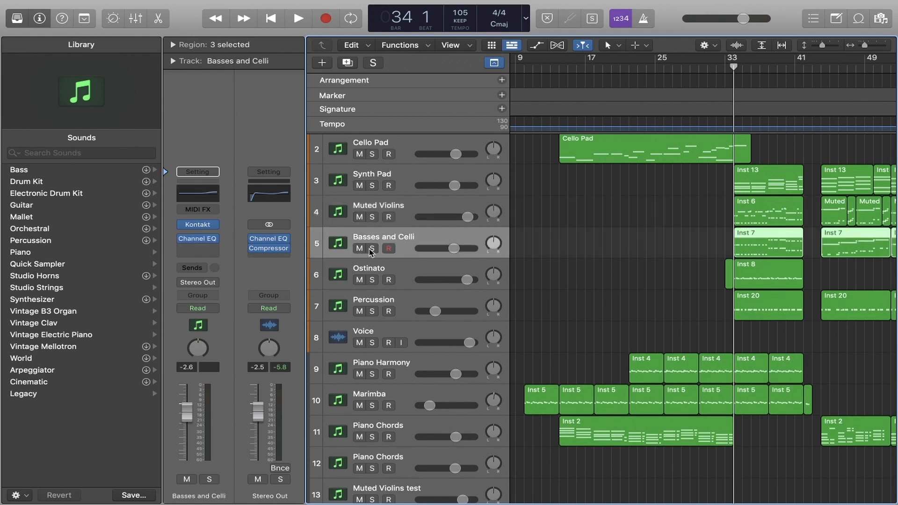
left_click(198, 225)
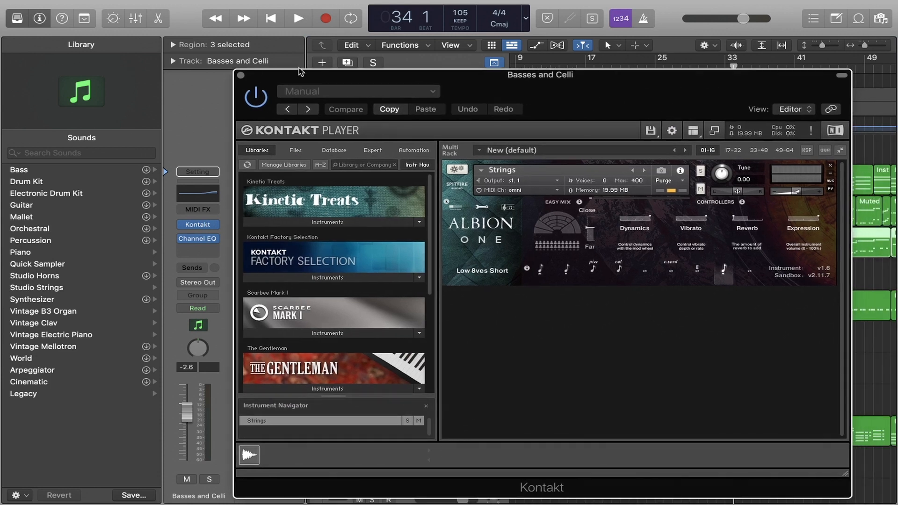
left_click(241, 76)
left_click(588, 244)
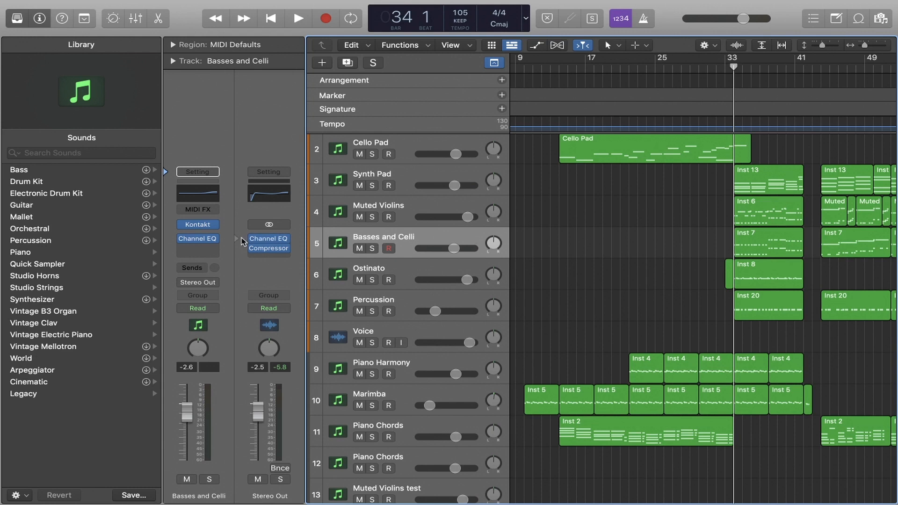
In the Basses and Celli Channel EQ, set the high shelf to 4160 Hz with a +3.2 dB gain and close the plug-in
left_click(198, 239)
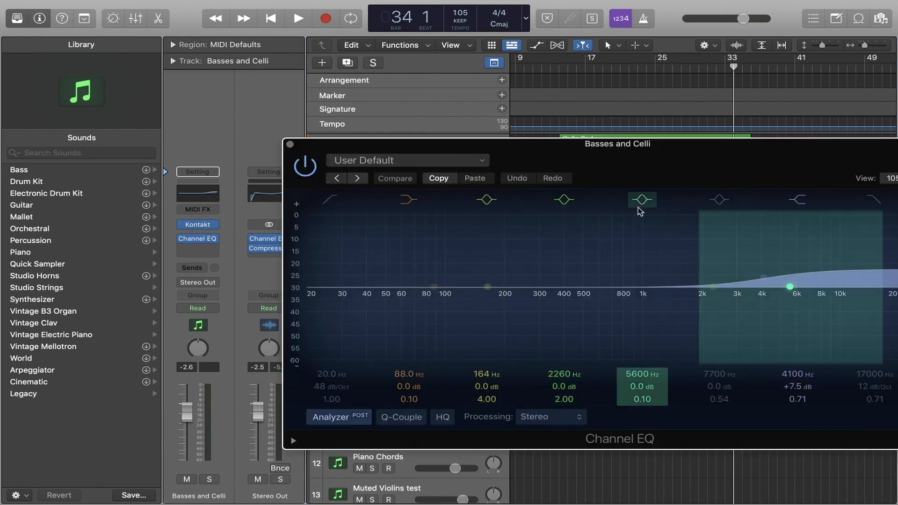
left_click_drag(774, 254, 777, 265)
left_click_drag(672, 169, 593, 134)
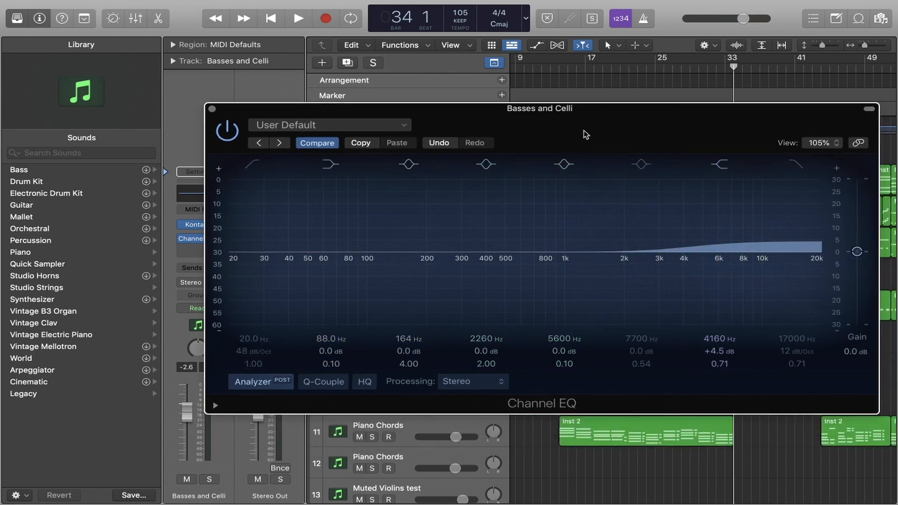
scroll(688, 220, "down", 3)
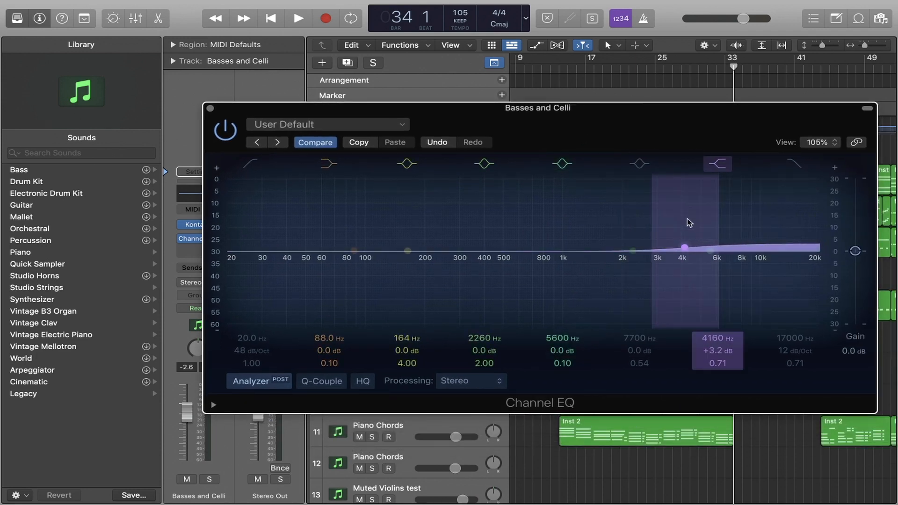
left_click(210, 109)
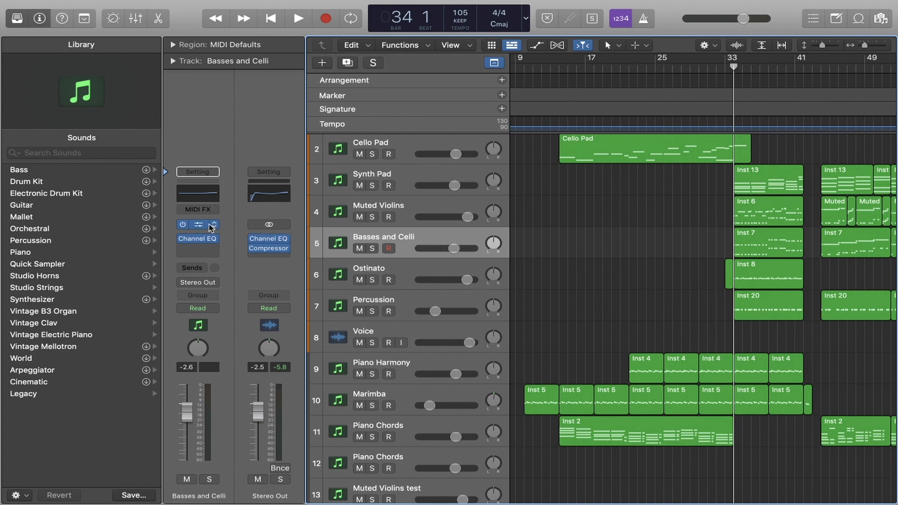
Solo the Basses and Celli track, select it, and play it from bar 34 before stopping playback
left_click(372, 248)
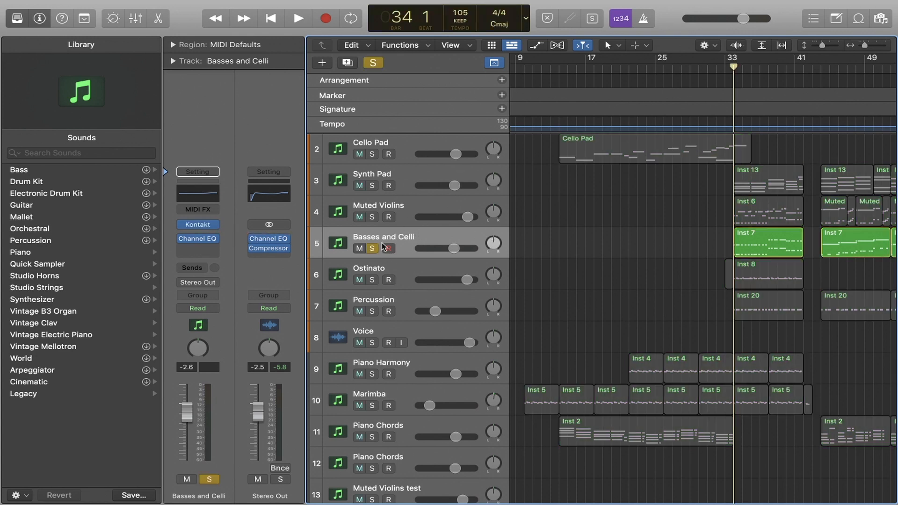
left_click(394, 239)
key("space")
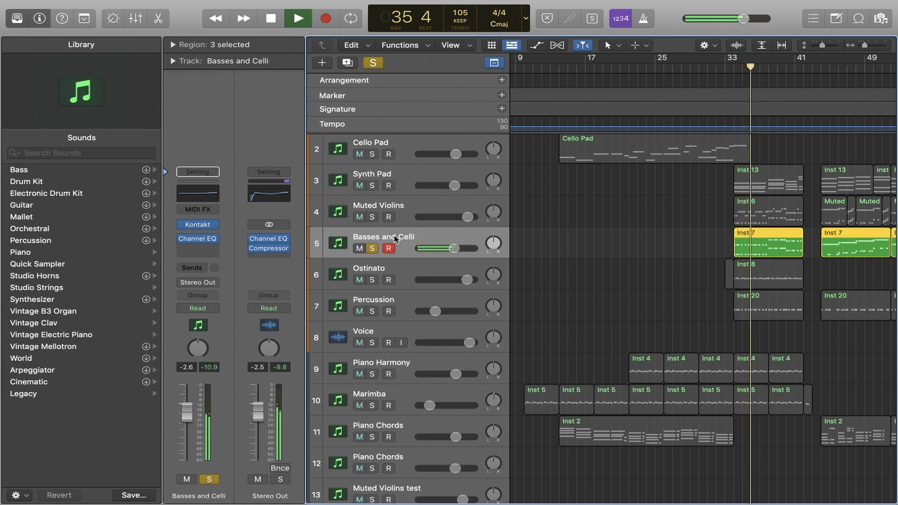
key("space")
Solo Muted Violins together with Basses and Celli, play both from bar 34, clear the solos, and reselect the Basses and Celli track
left_click(373, 218)
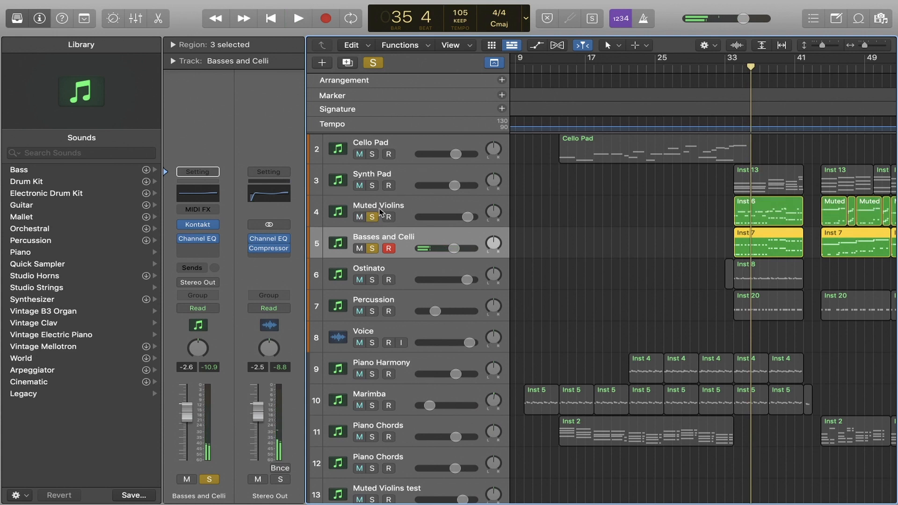
left_click(378, 206)
left_click_drag(743, 69, 734, 71)
left_click(672, 214)
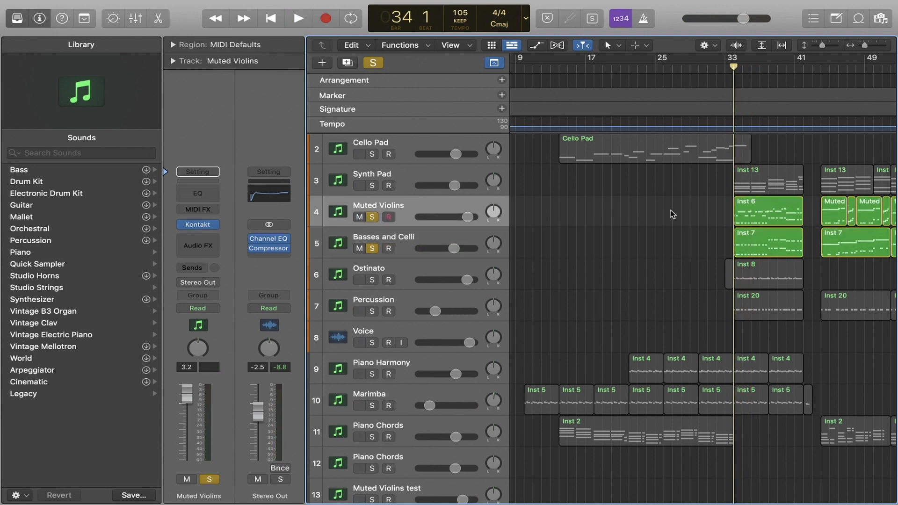
key("space")
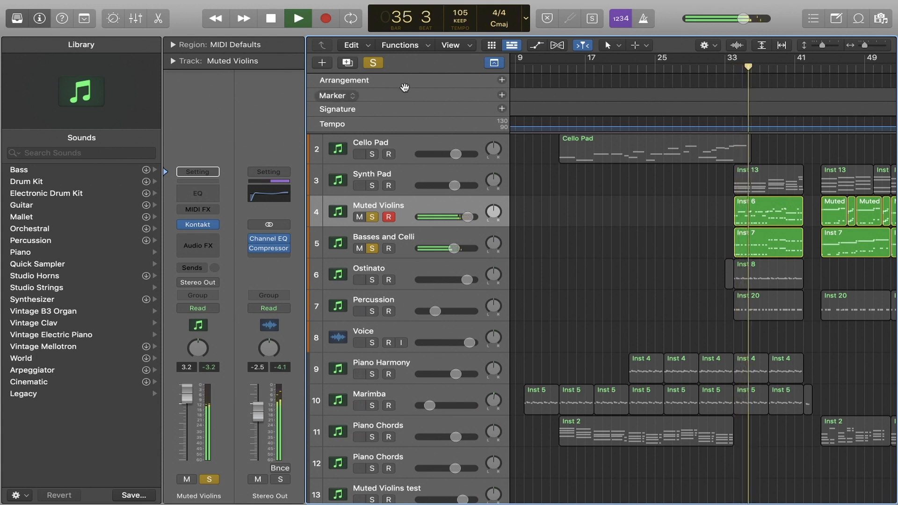
key("space")
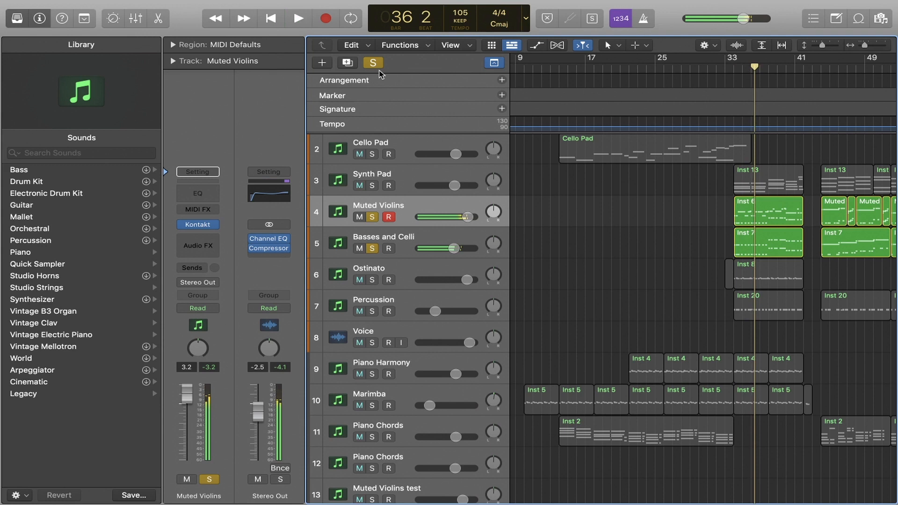
left_click(375, 64)
left_click(406, 240)
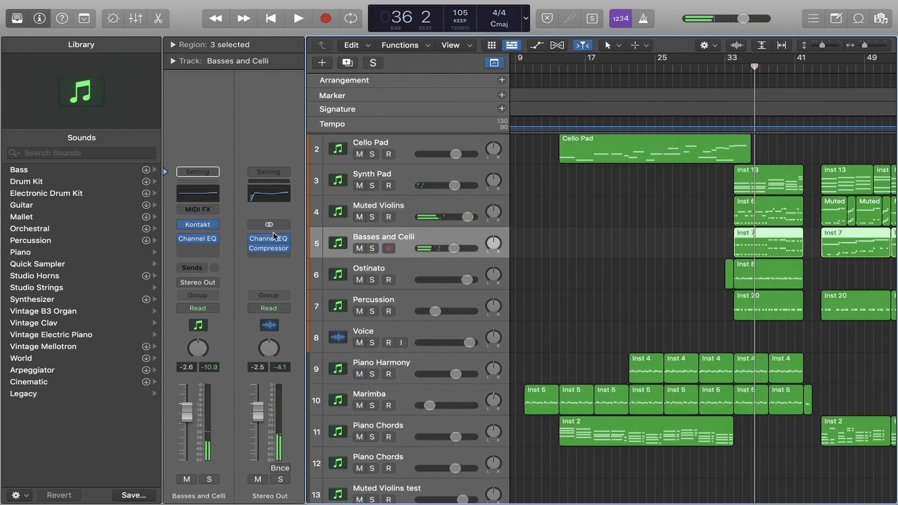
left_click(669, 261)
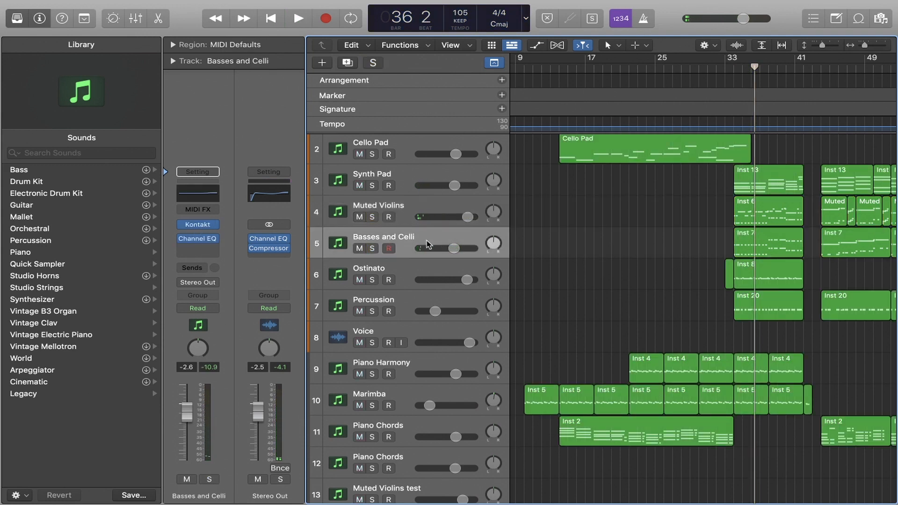
Select and solo the Ostinato track, play it briefly from bar 34, stop playback, and clear the solo
left_click(408, 302)
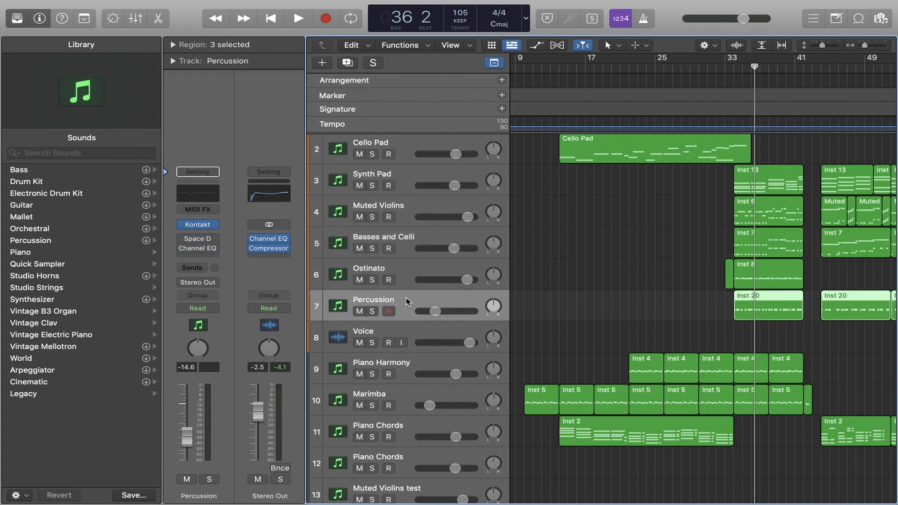
left_click(397, 255)
left_click(374, 271)
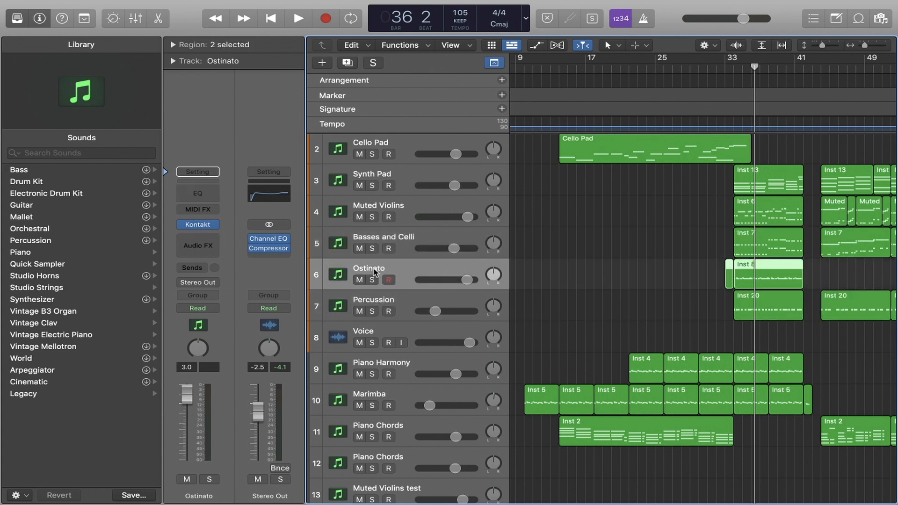
left_click(373, 279)
left_click_drag(757, 76, 734, 70)
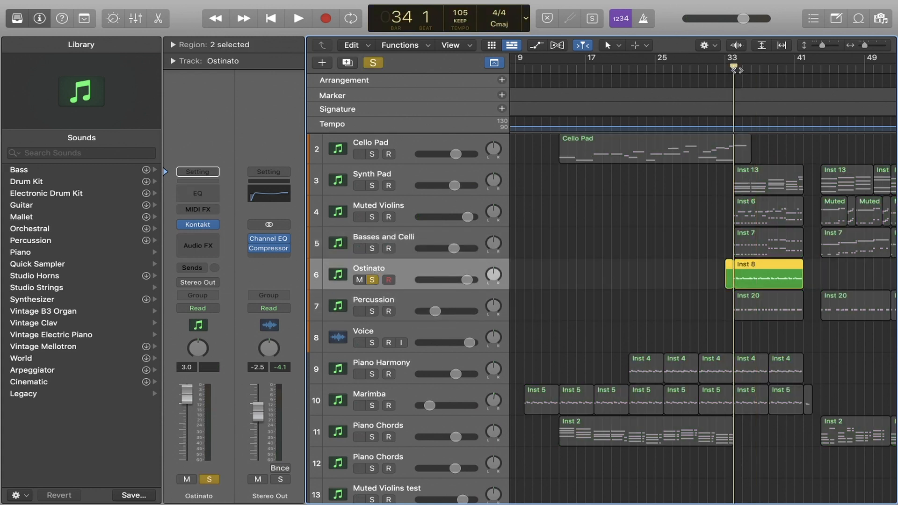
key("space")
key("space")
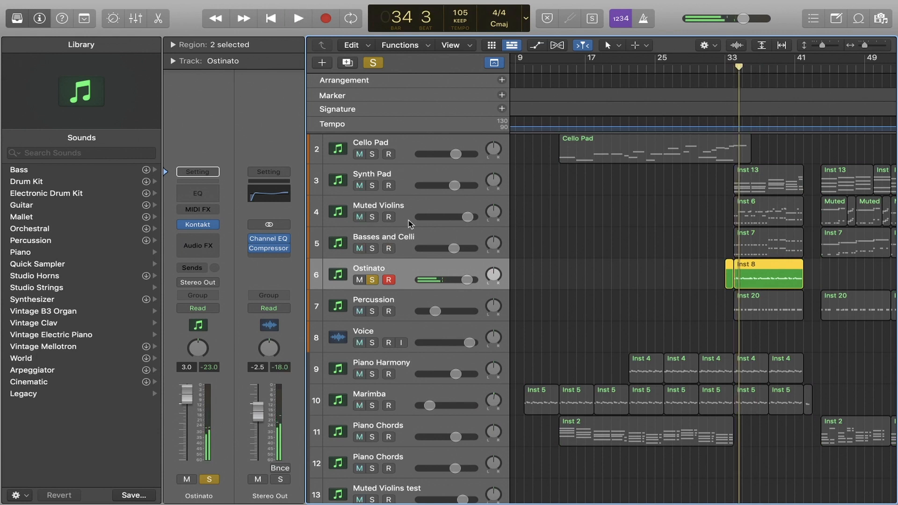
left_click(373, 68)
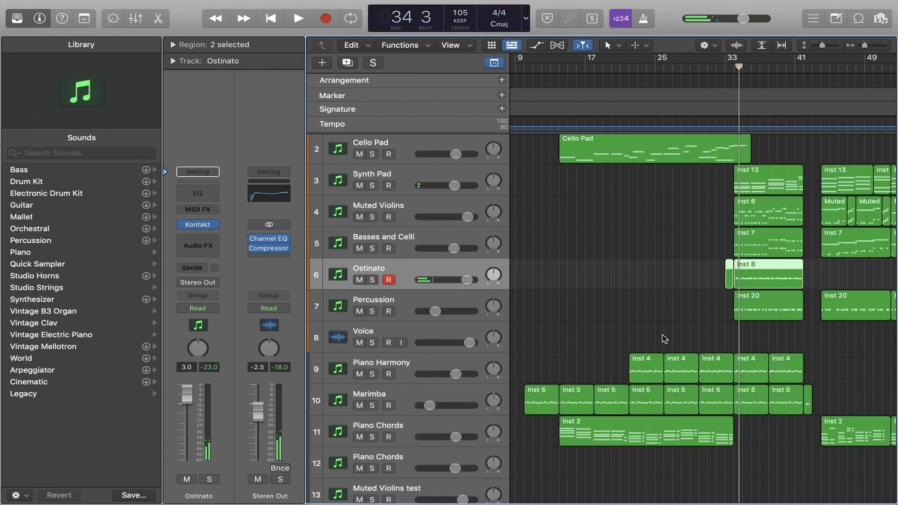
Select the Muted Violins, Ostinato and Percussion tracks in turn
left_click(436, 208)
left_click(430, 272)
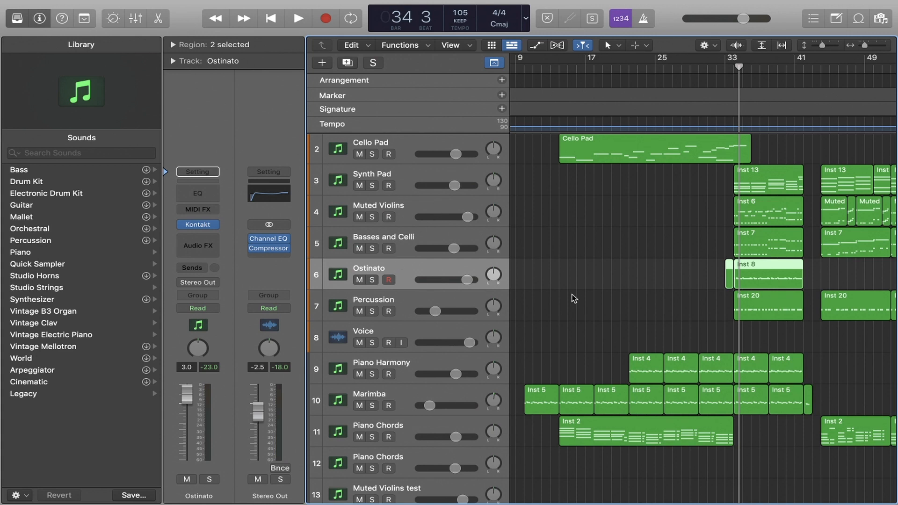
left_click(426, 306)
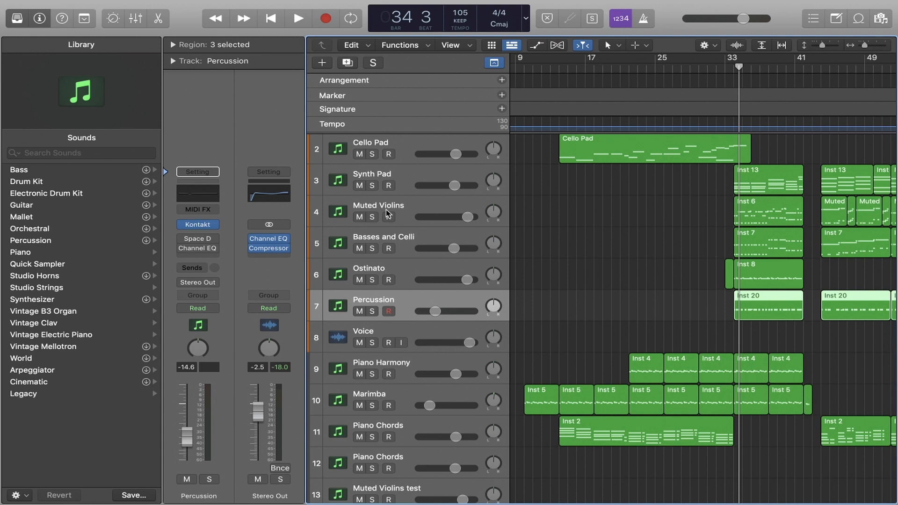
Open the Ostinato track's Kontakt instrument, list the Albion ONE instruments, and go up to the library's top-level folders
left_click(401, 273)
left_click(198, 226)
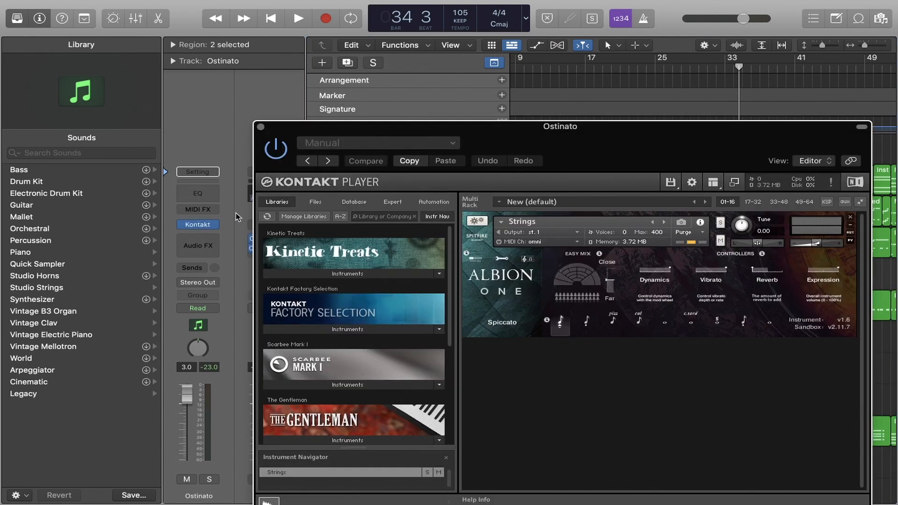
scroll(269, 340, "down", 3)
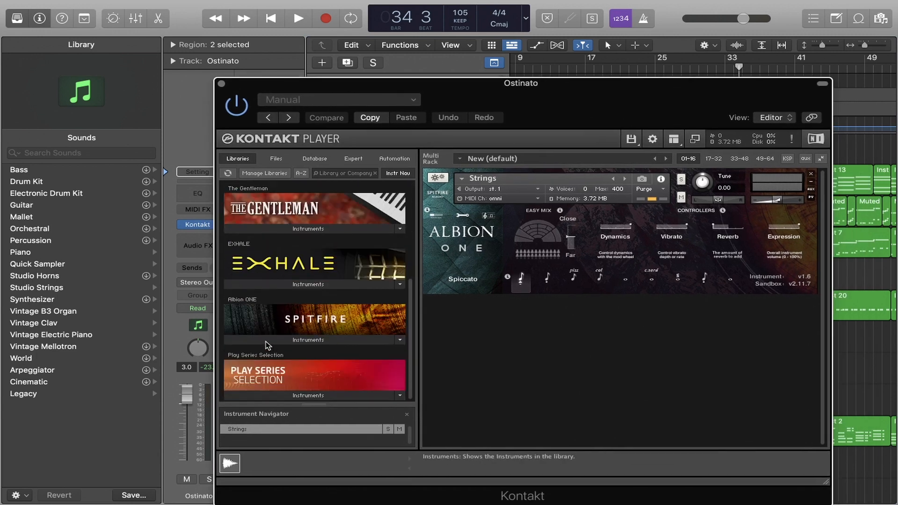
left_click(280, 341)
scroll(289, 342, "down", 2)
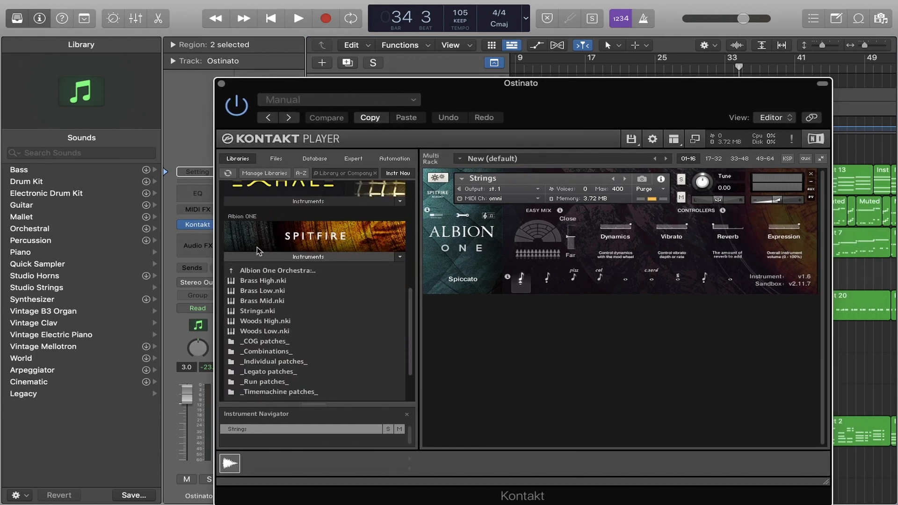
left_click(234, 271)
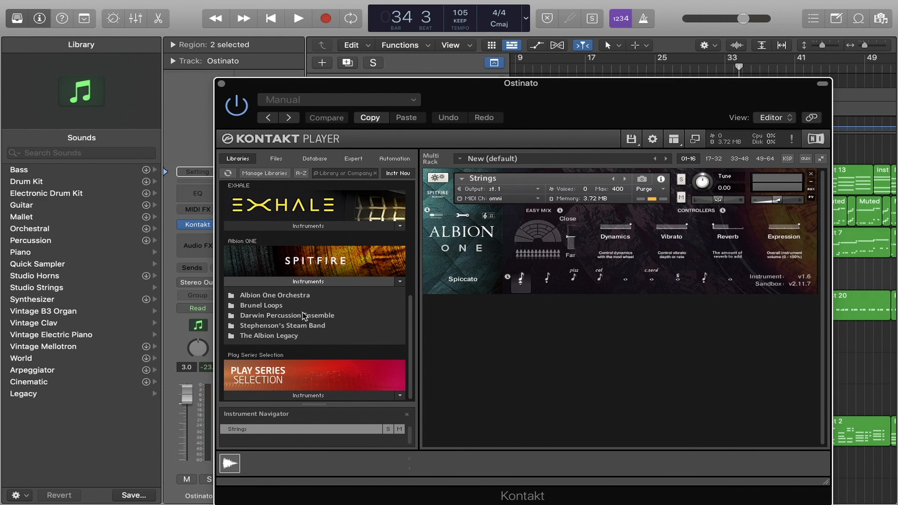
Examine the contents of the Darwin Percussion Ensemble and Stephenson's Steam Band folders, then close the Kontakt window
double_click(242, 316)
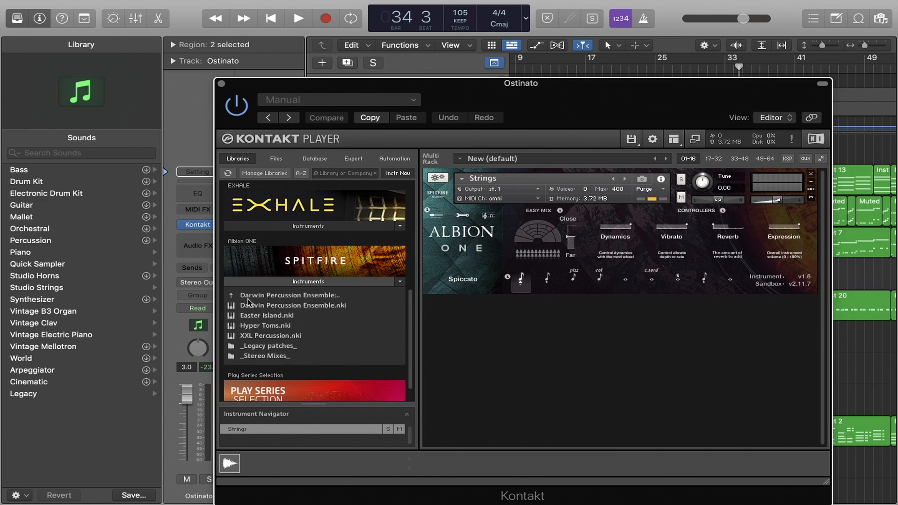
double_click(238, 296)
double_click(242, 326)
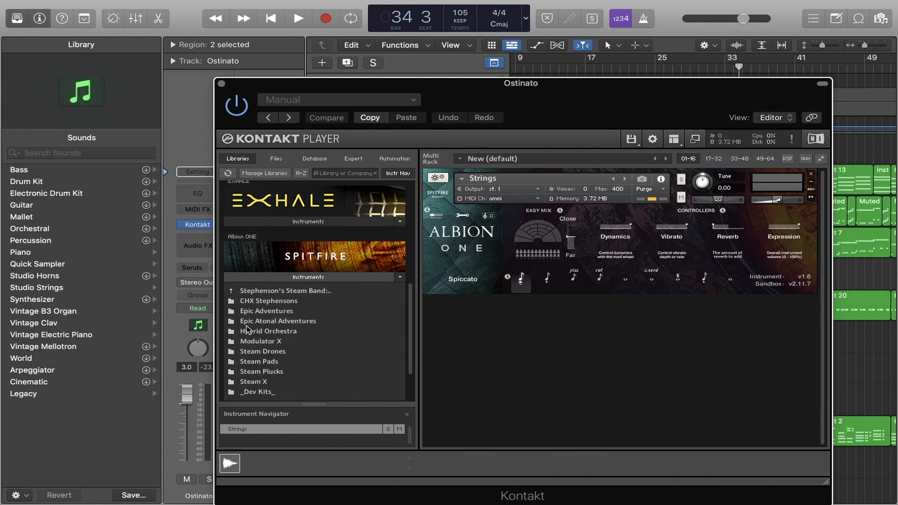
scroll(248, 330, "down", 2)
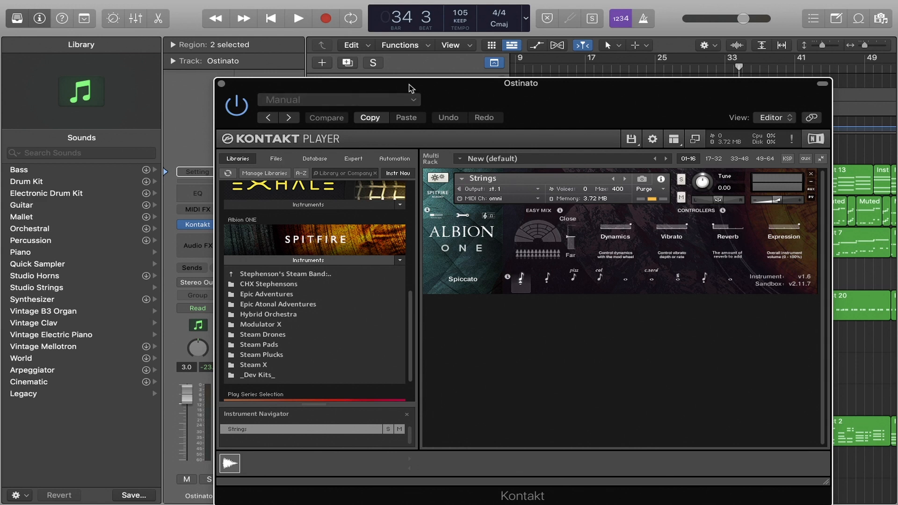
left_click_drag(456, 94, 431, 80)
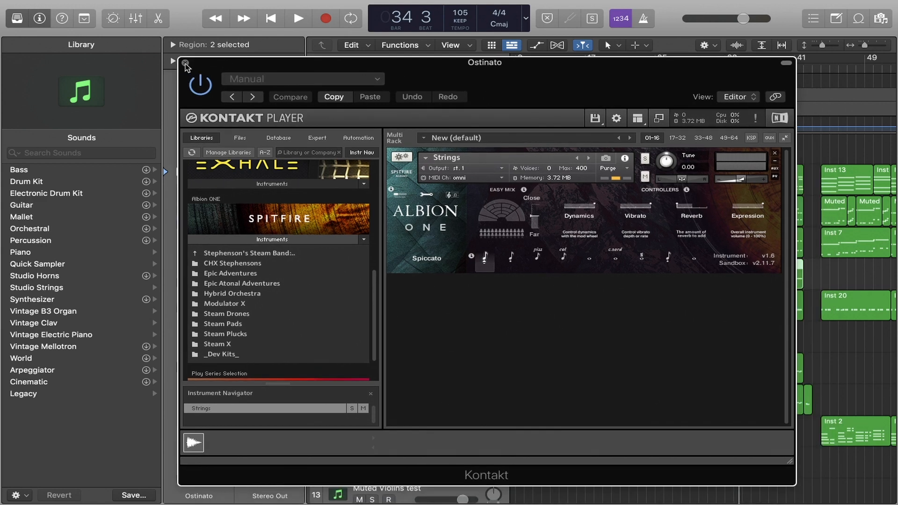
left_click(196, 70)
Move the playhead to bar 29, then back to bar 10 where the Piano Melody regions begin
left_click(647, 282)
left_click(733, 66)
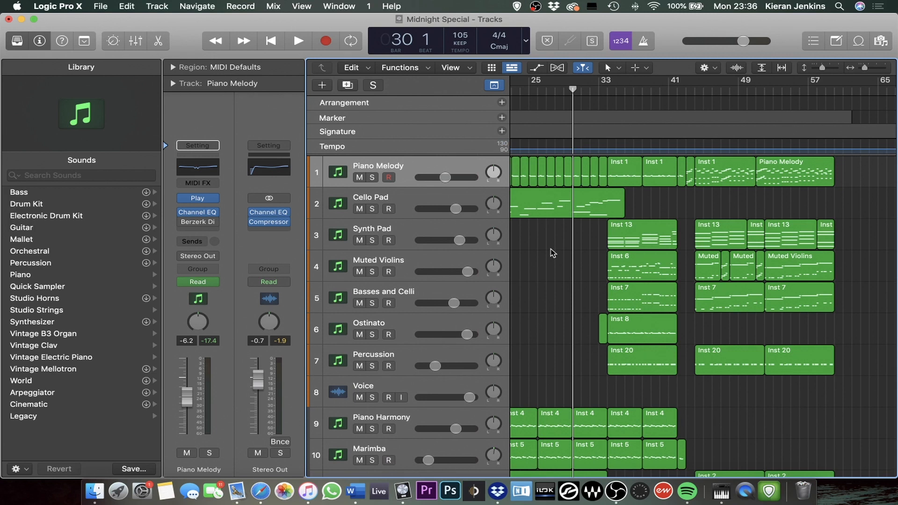
left_click(564, 93)
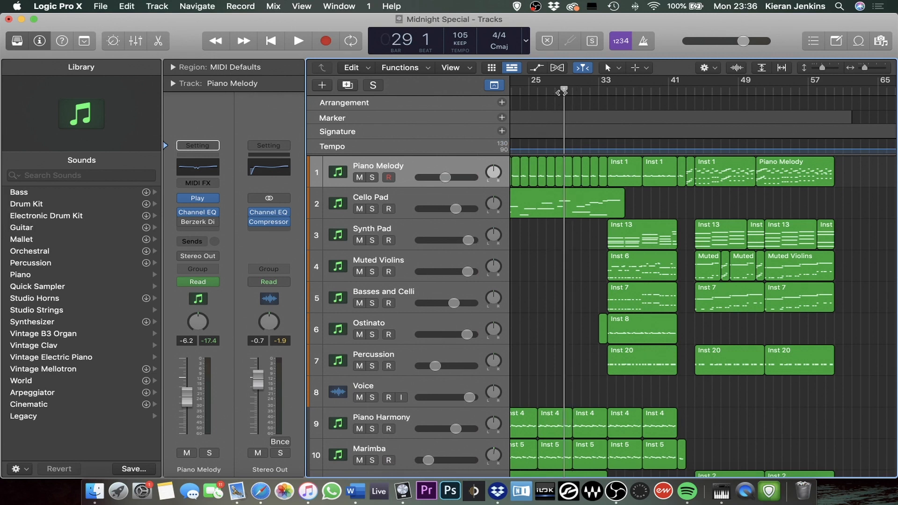
scroll(580, 123, "left", 10)
left_click(594, 93)
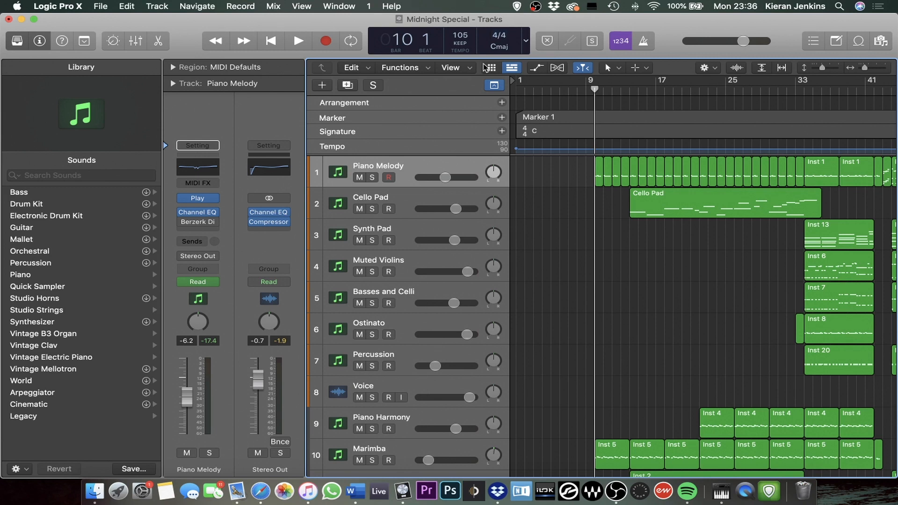
Create one new software instrument track using Arturia's Analog Lab 3 as the instrument
left_click(323, 92)
left_click(348, 53)
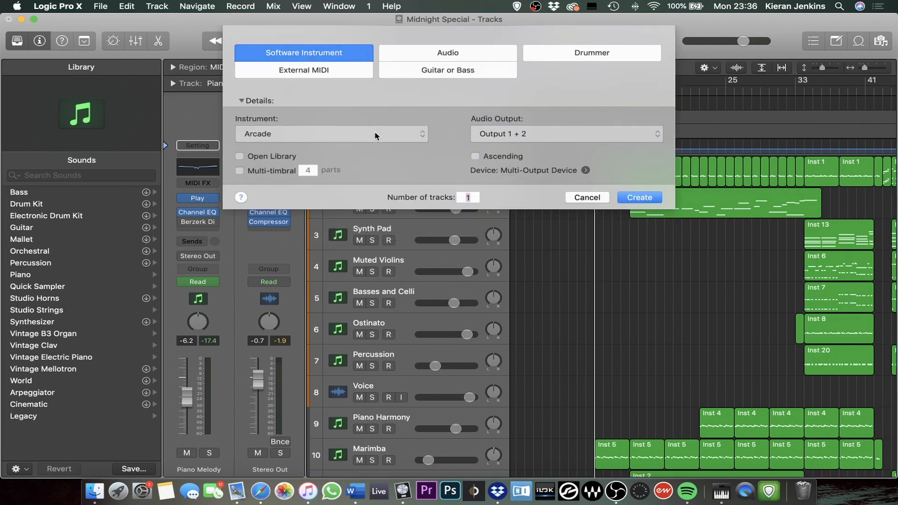
left_click(375, 136)
mouse_move(327, 425)
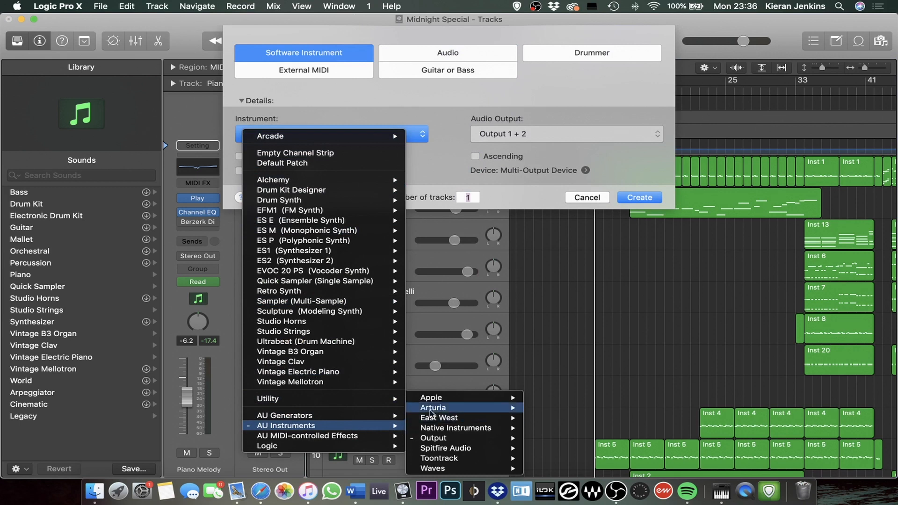
mouse_move(430, 411)
mouse_move(590, 410)
left_click(637, 410)
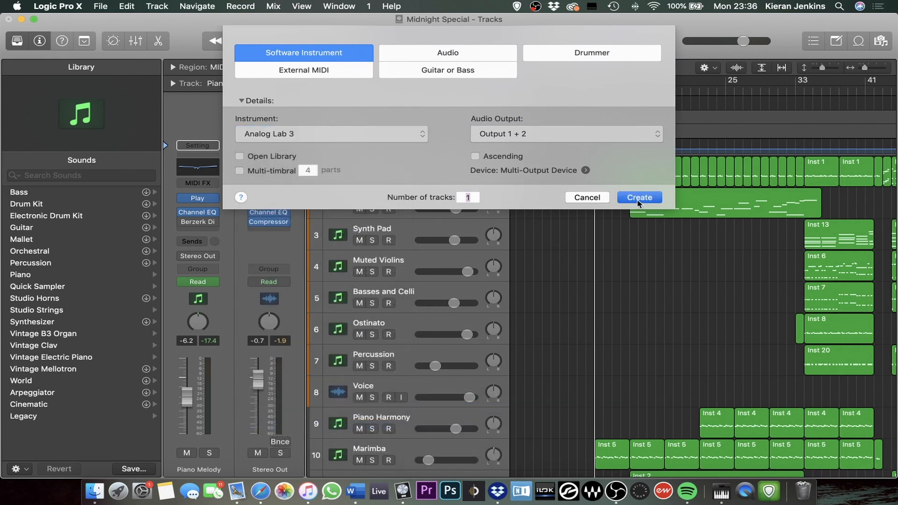
left_click(637, 200)
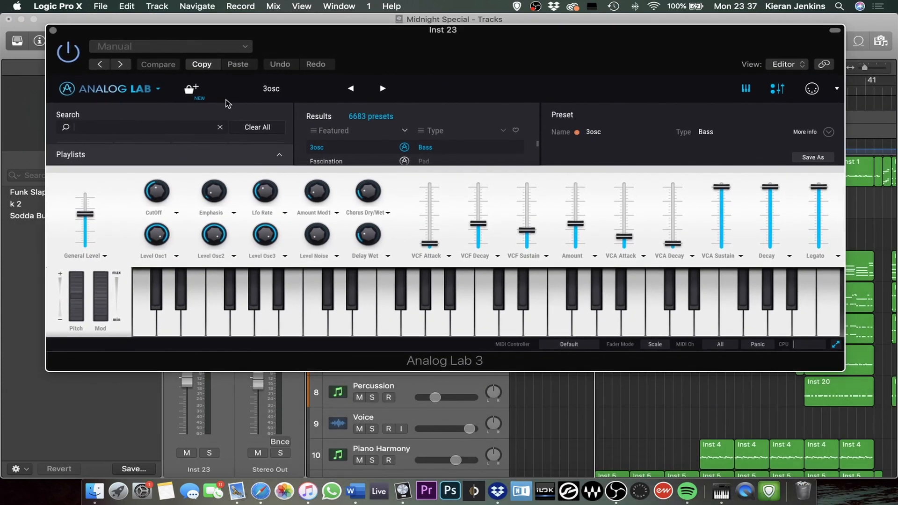
Resize the Analog Lab plug-in window to 90% so that its preset browser has more room
left_click(171, 46)
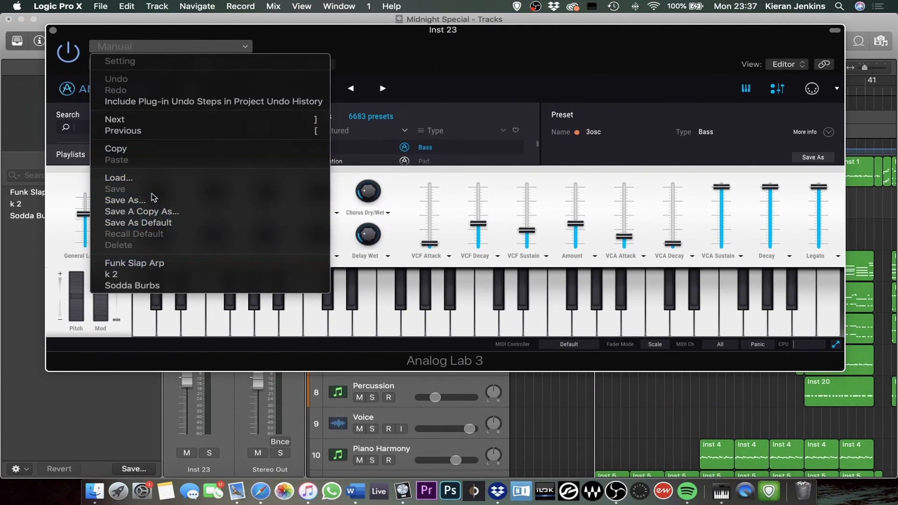
left_click(389, 53)
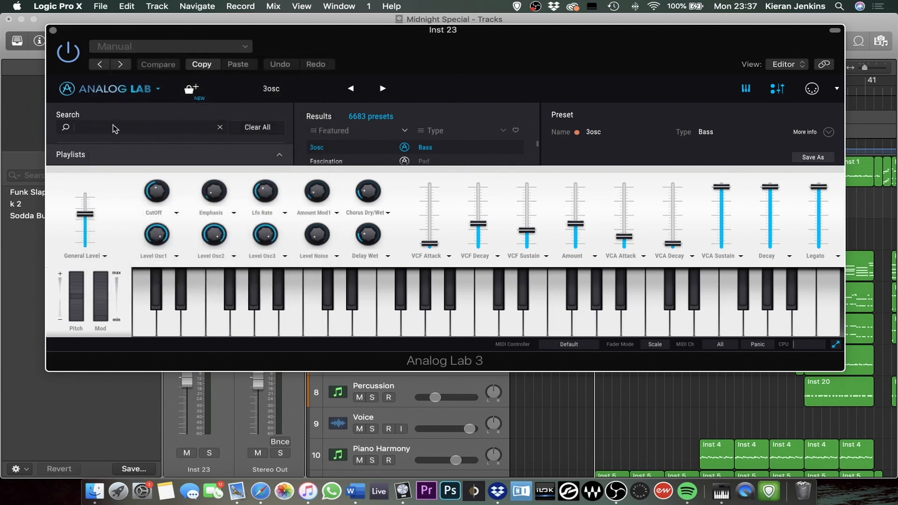
left_click(67, 94)
left_click(65, 93)
left_click(65, 94)
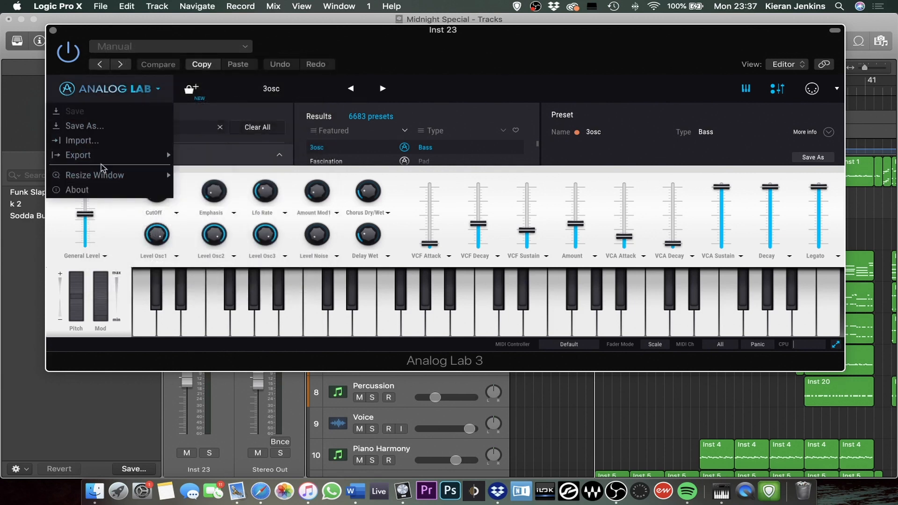
mouse_move(119, 176)
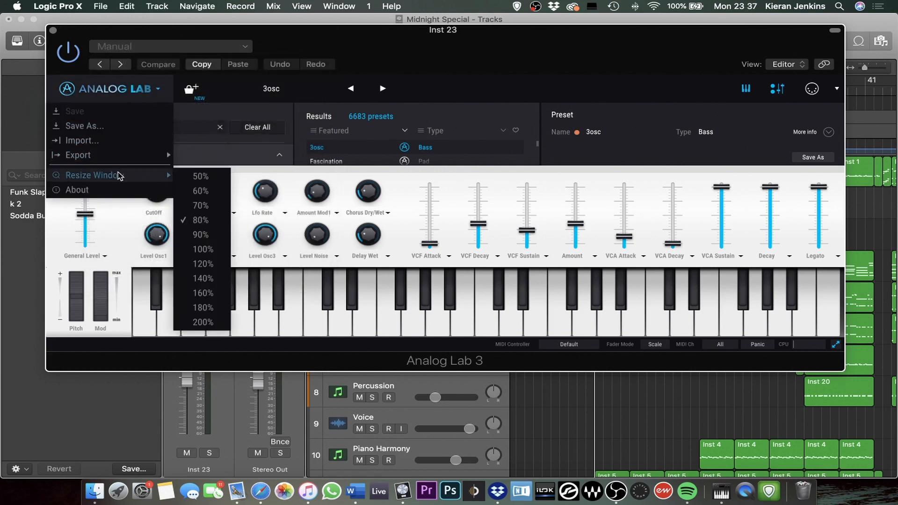
left_click(202, 234)
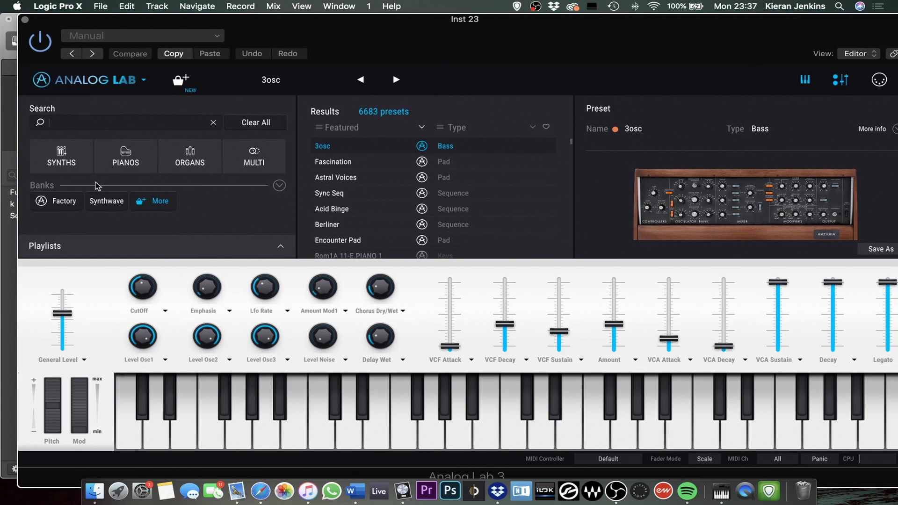
Filter the Analog Lab presets to Synths, look through the preset types and results list, and close the plug-in
left_click(71, 164)
scroll(181, 212, "down", 2)
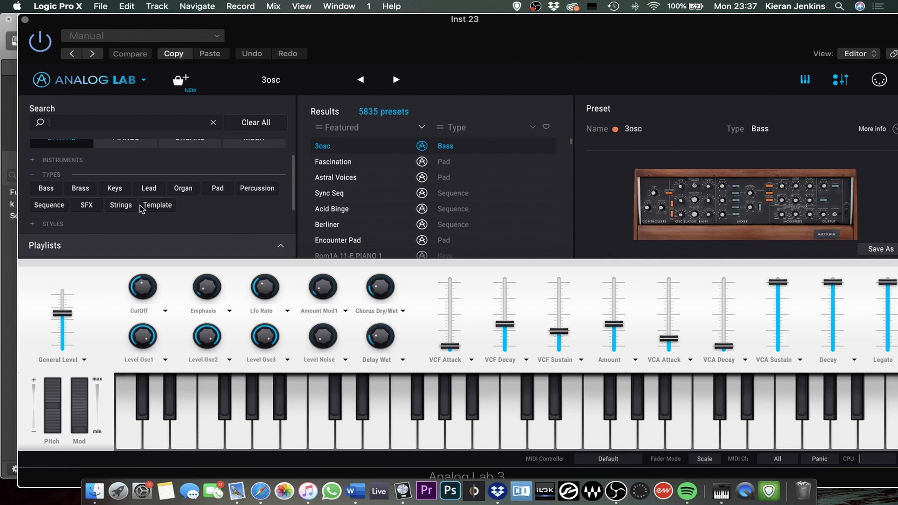
scroll(449, 171, "down", 15)
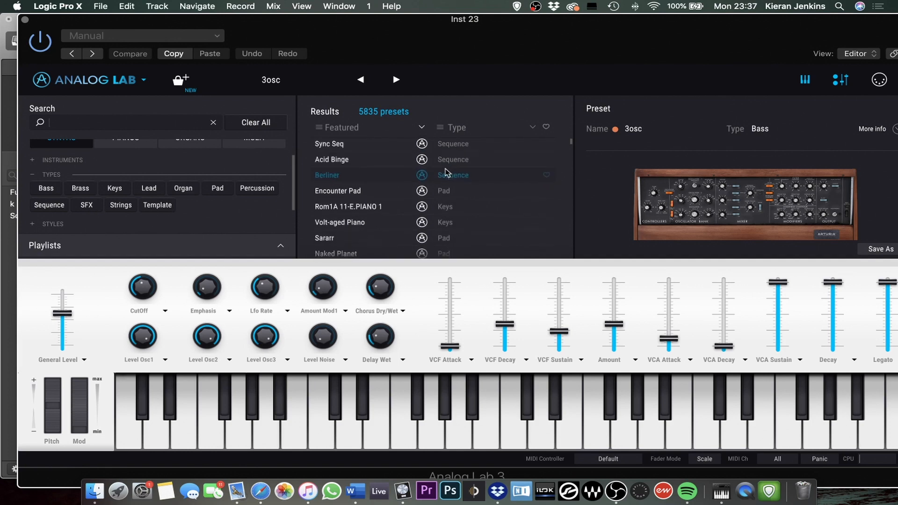
scroll(387, 203, "down", 15)
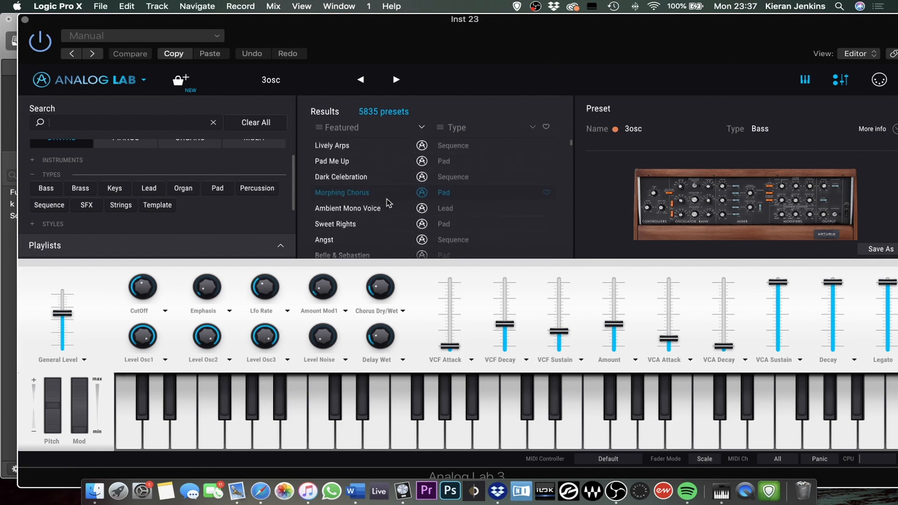
scroll(388, 204, "down", 15)
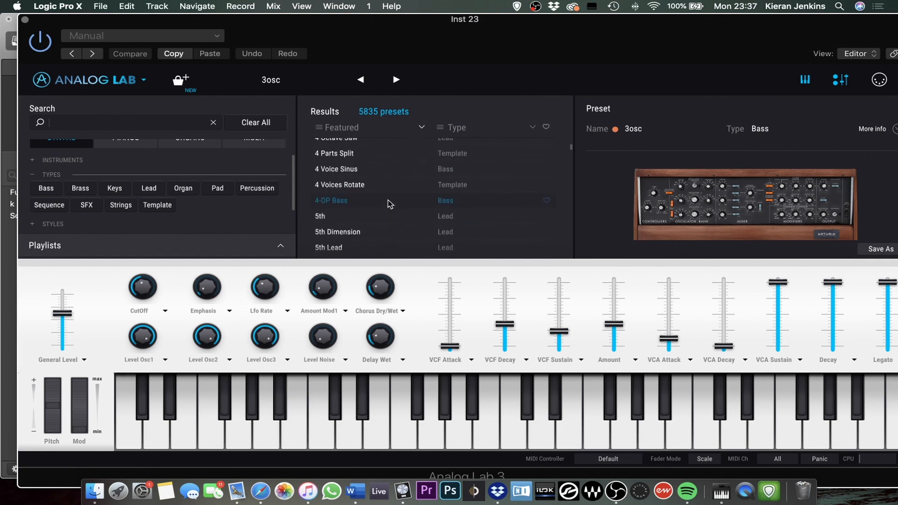
scroll(388, 206, "down", 15)
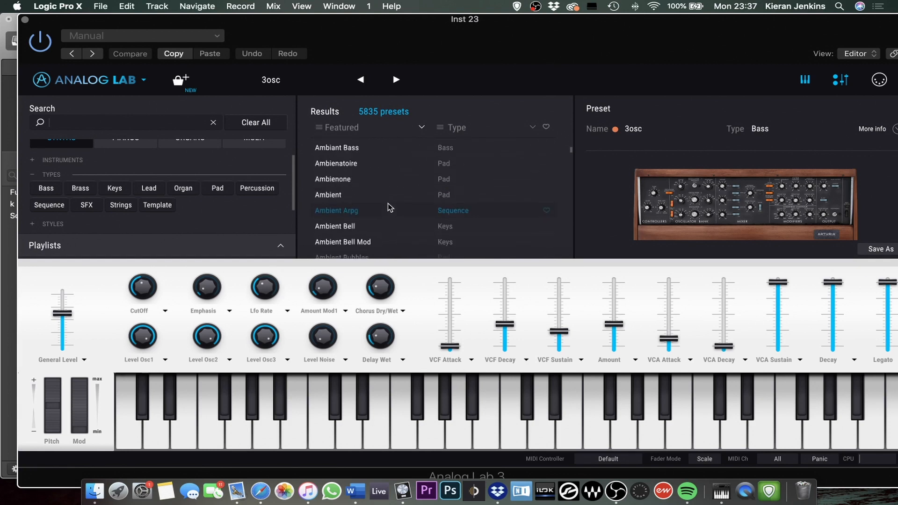
scroll(388, 211, "down", 5)
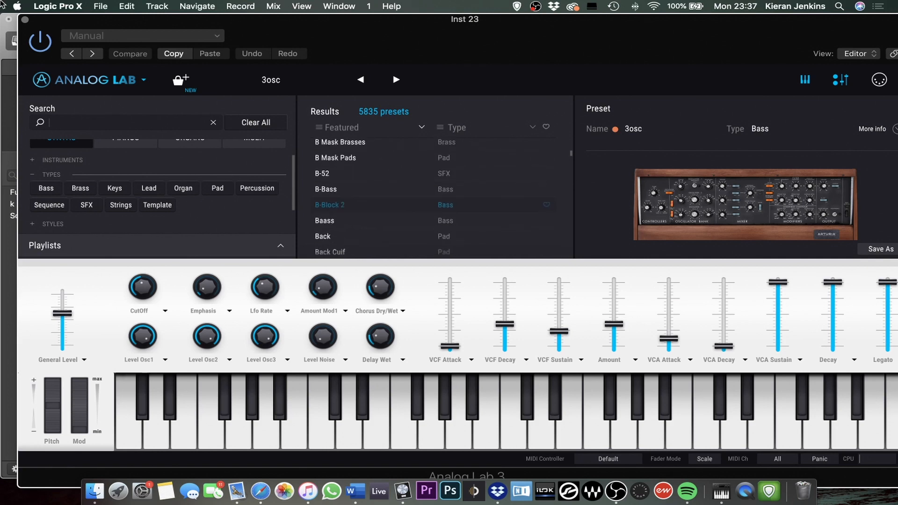
left_click(25, 20)
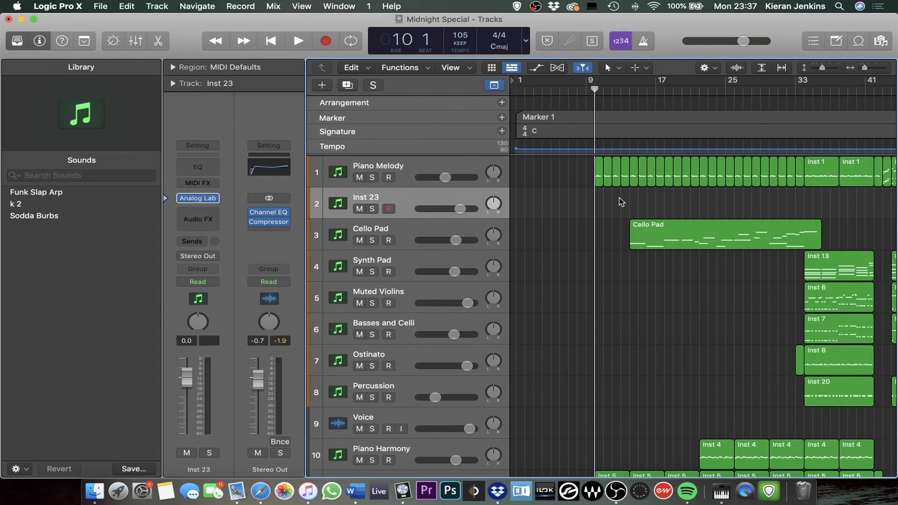
Set the playhead to bar 33 and play the full arrangement from there
scroll(620, 197, "right", 6)
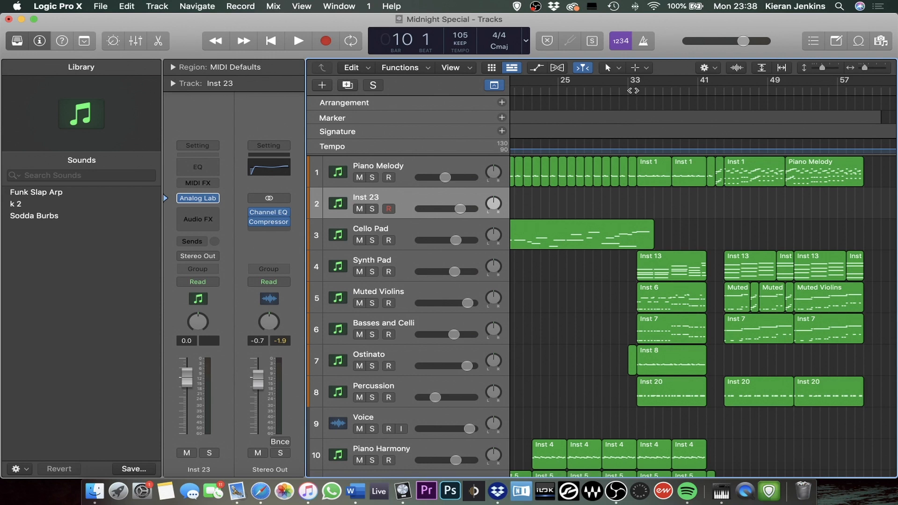
left_click_drag(629, 90, 637, 90)
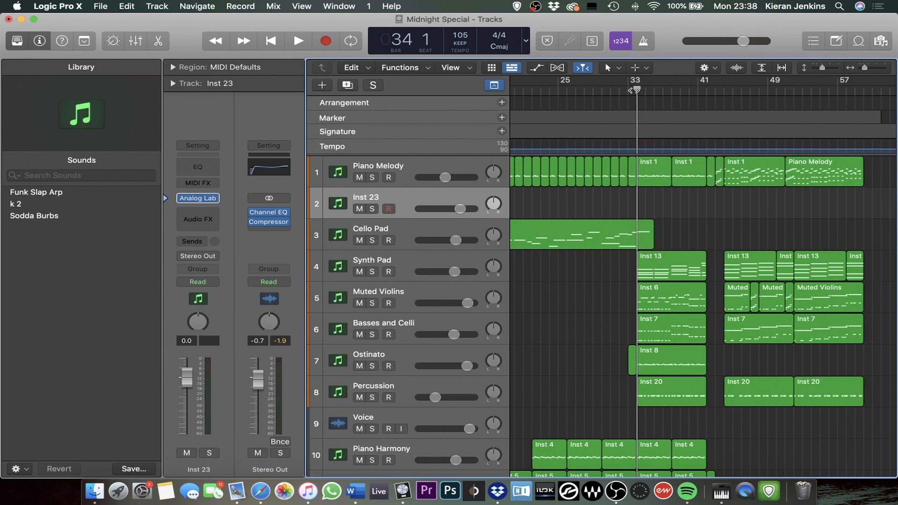
left_click_drag(637, 89, 620, 89)
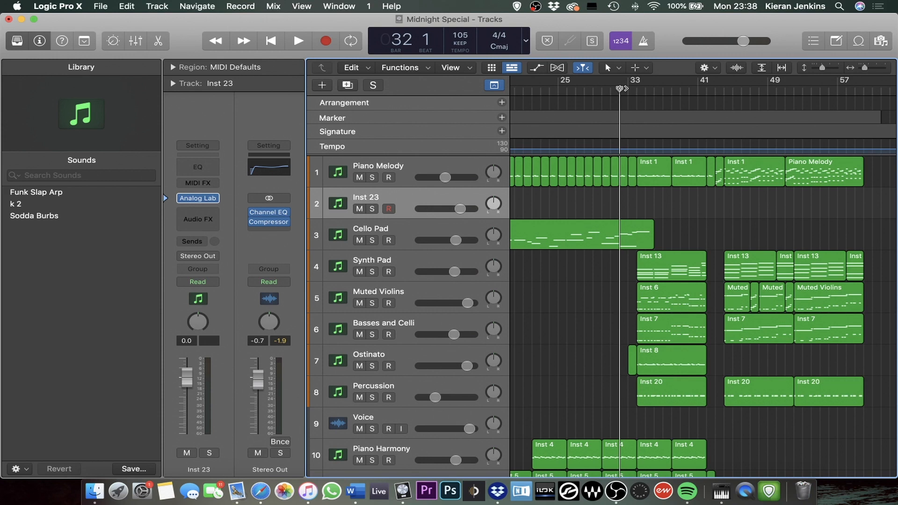
left_click_drag(620, 89, 628, 89)
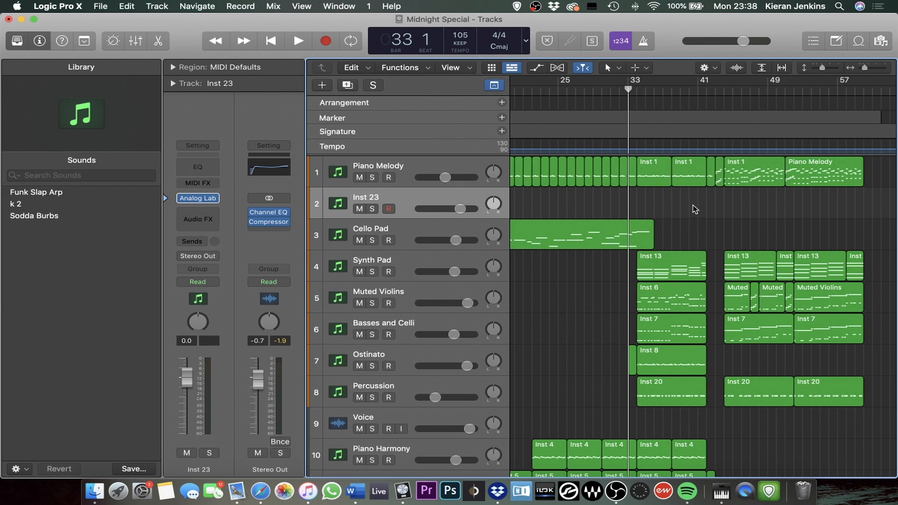
key("space")
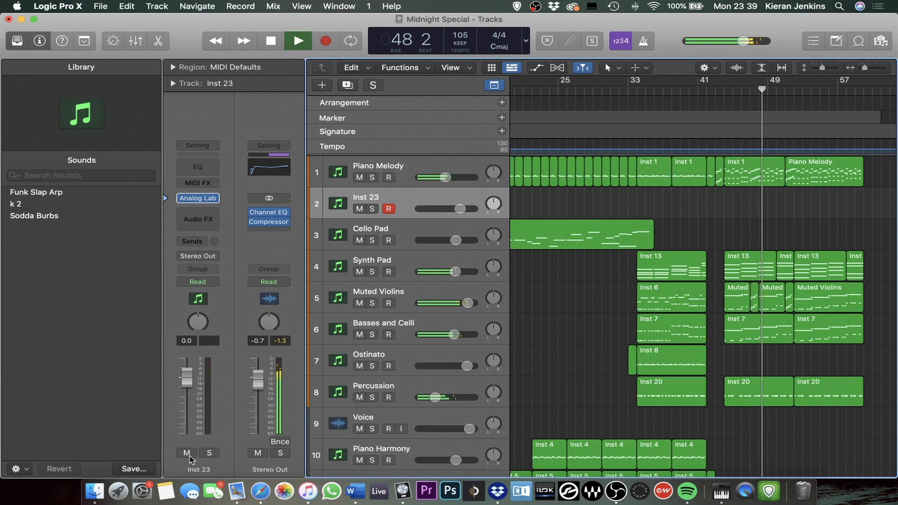
Lower the Stereo Out level to -1.4 dB during playback, then stop and return the playhead to bar 34
mouse_move(257, 389)
left_mouse_down()
mouse_move(262, 430)
mouse_move(258, 383)
left_mouse_up()
key("space")
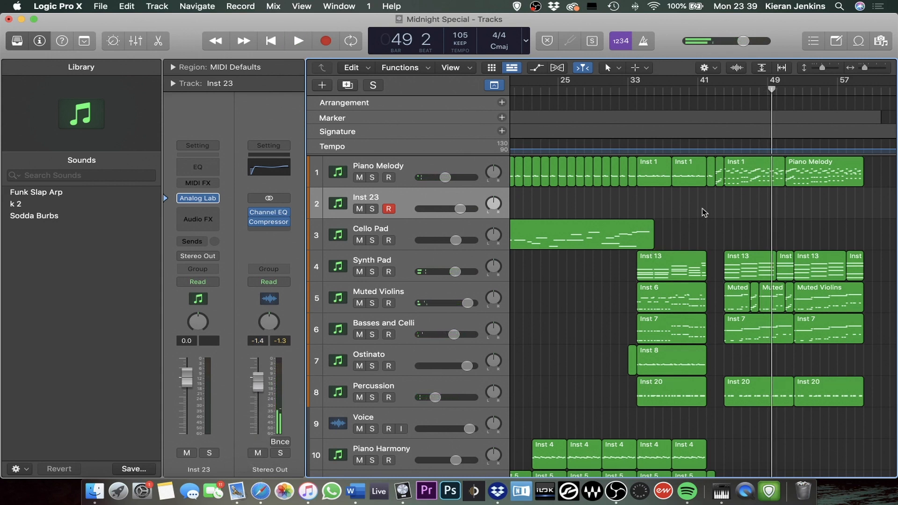
left_click(635, 90)
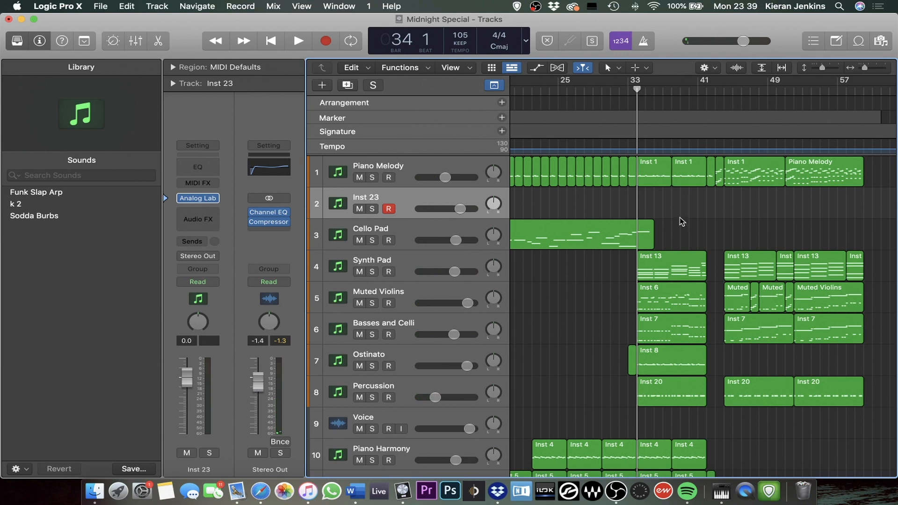
Look across all the channel strips in the mixer, hide it again, and move the playhead to bar 29
key("x")
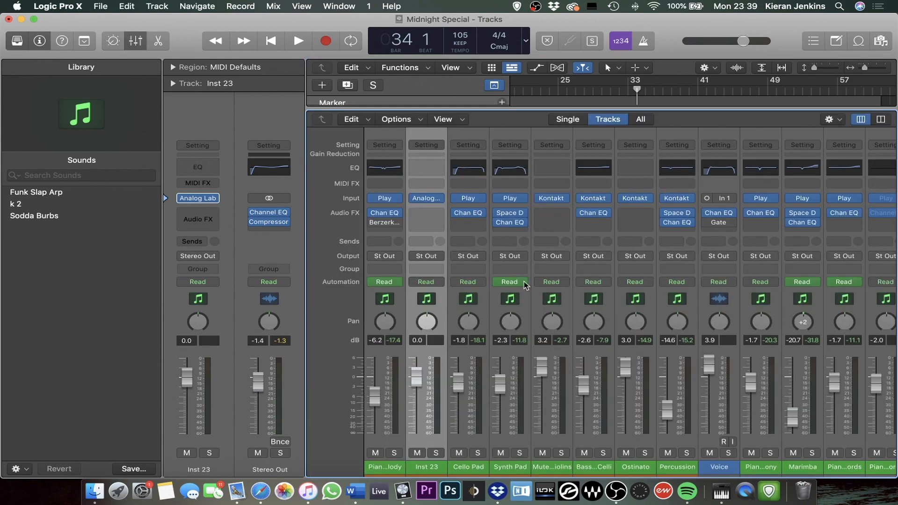
scroll(537, 278, "right", 10)
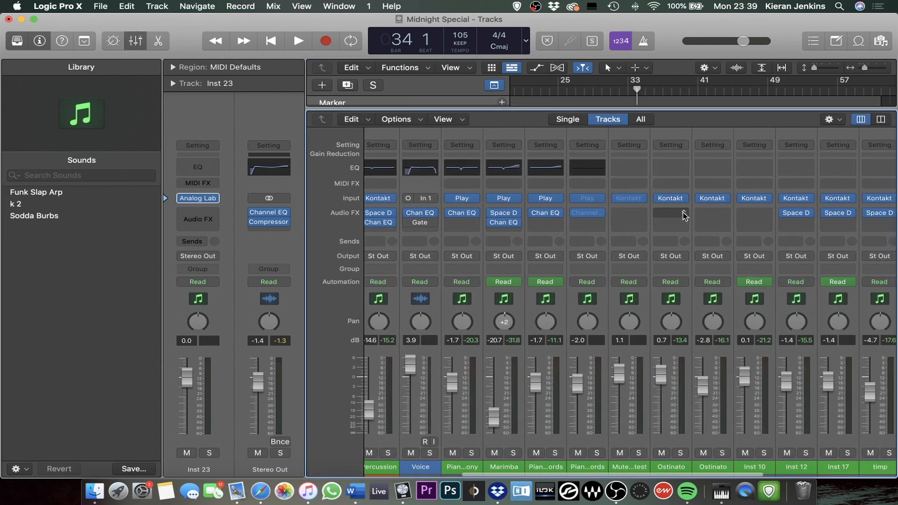
scroll(640, 224, "left", 10)
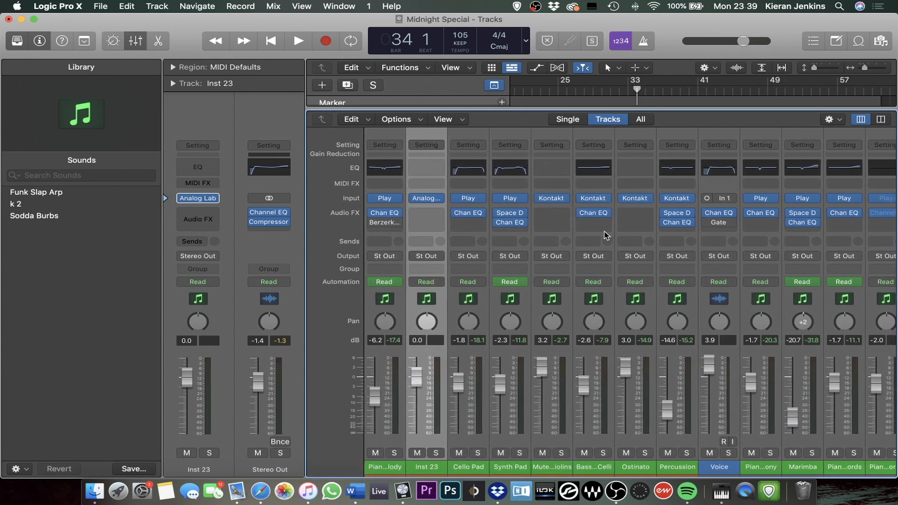
key("x")
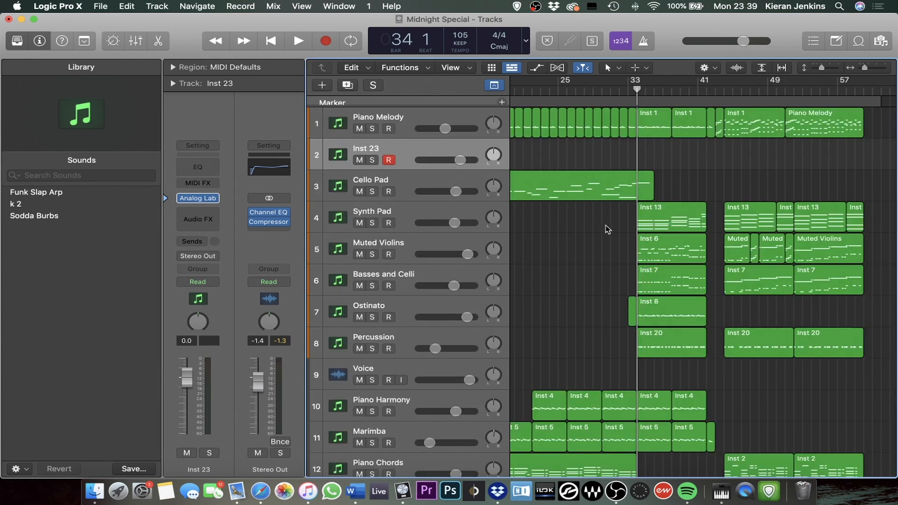
left_click(629, 88)
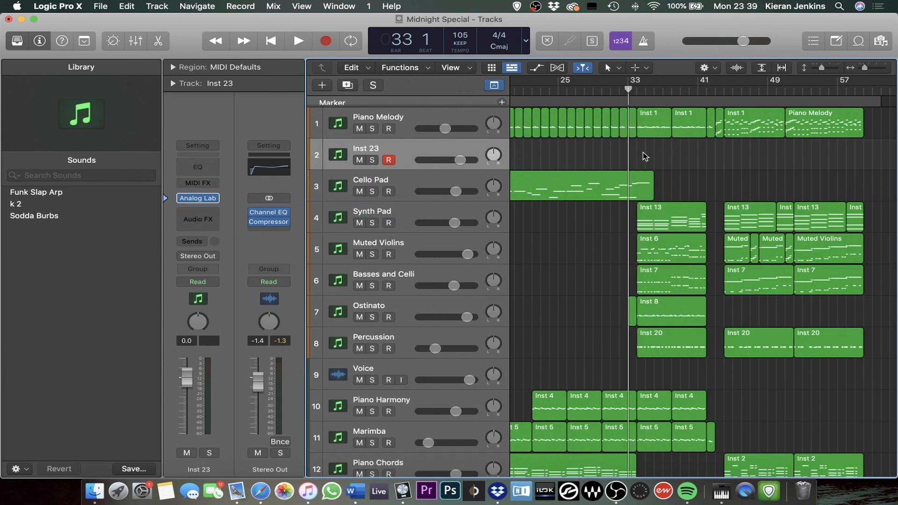
left_click(594, 89)
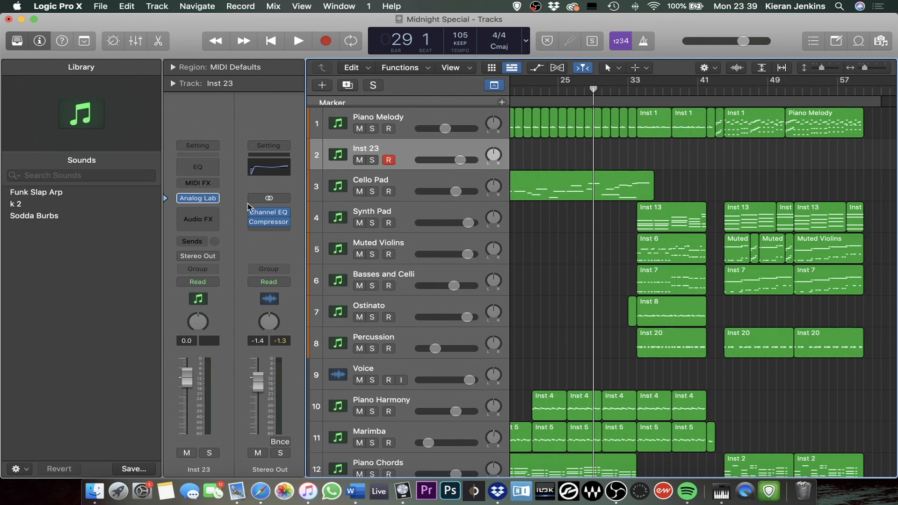
Browse the Waves Audio Units effects available for the Inst 23 track, looking through the whole plug-in list
left_click(202, 216)
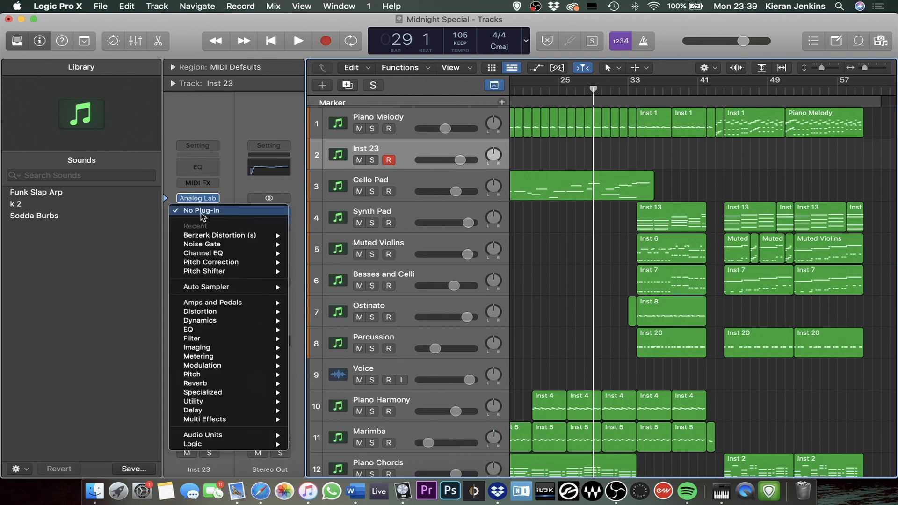
mouse_move(251, 438)
mouse_move(321, 453)
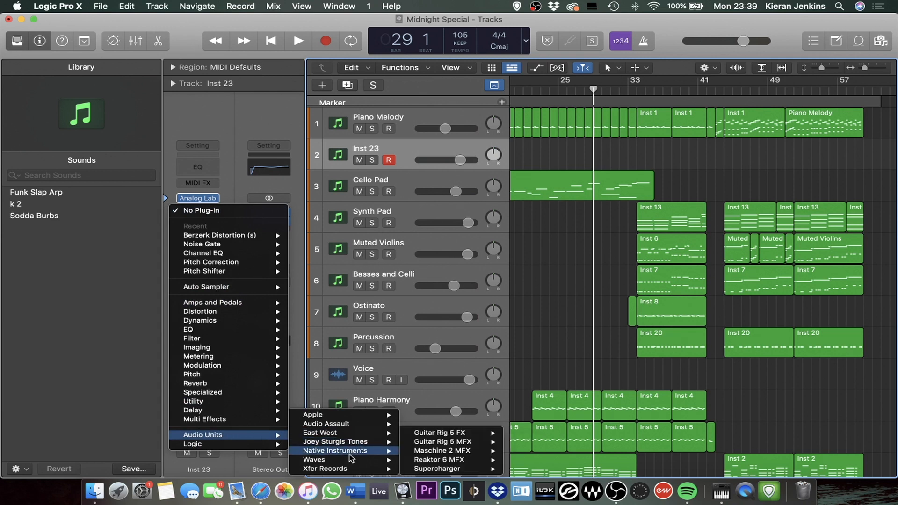
mouse_move(372, 461)
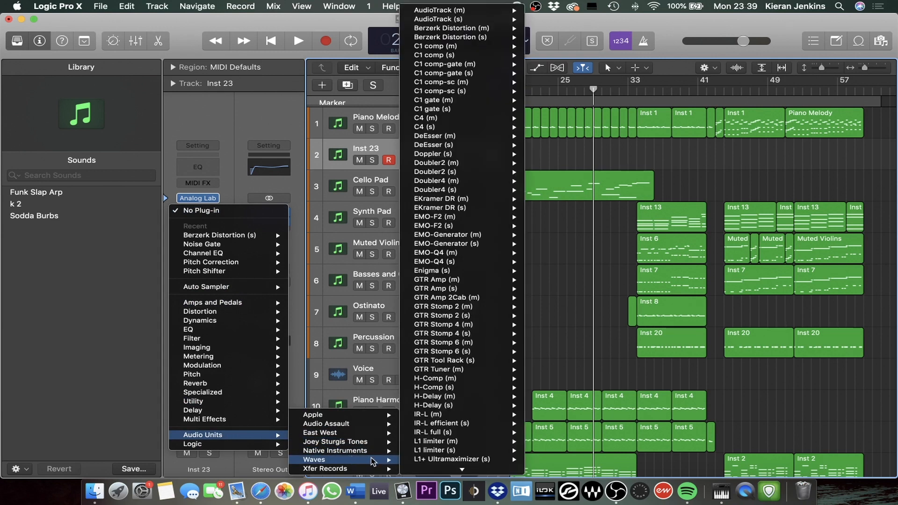
mouse_move(367, 459)
scroll(470, 392, "down", 5)
scroll(467, 388, "down", 10)
scroll(484, 257, "up", 15)
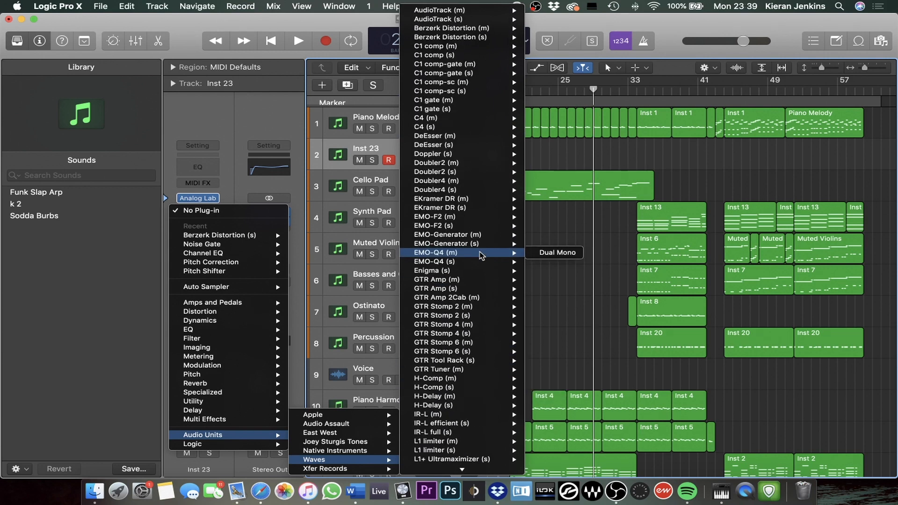
mouse_move(451, 27)
mouse_move(461, 10)
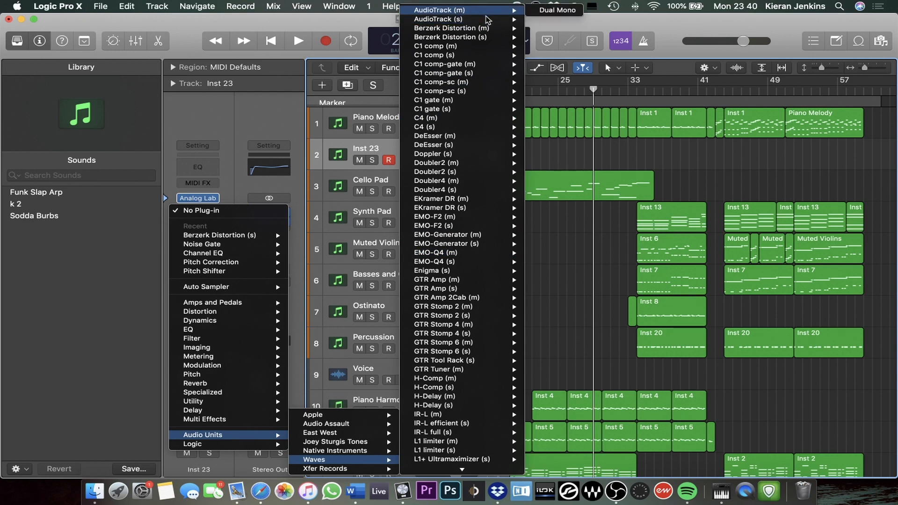
mouse_move(457, 68)
scroll(452, 142, "down", 10)
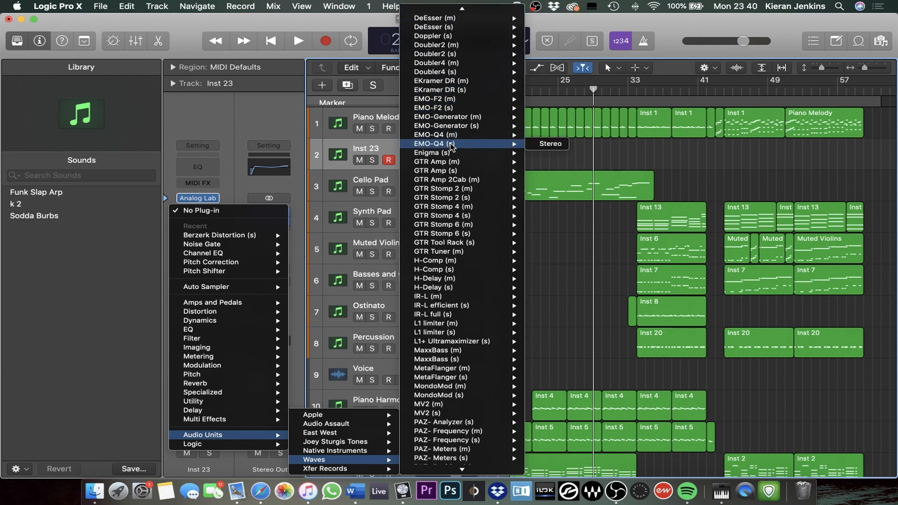
scroll(452, 146, "down", 12)
mouse_move(452, 145)
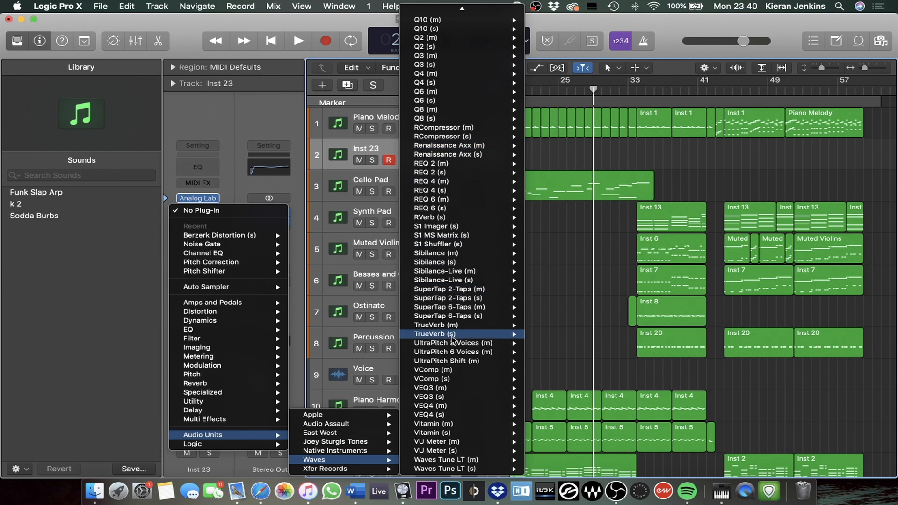
mouse_move(445, 335)
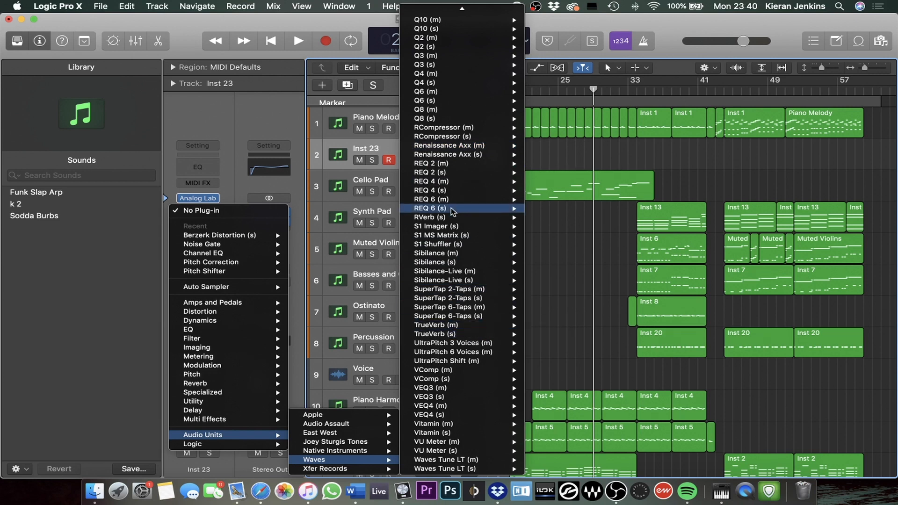
scroll(452, 206, "up", 3)
mouse_move(451, 206)
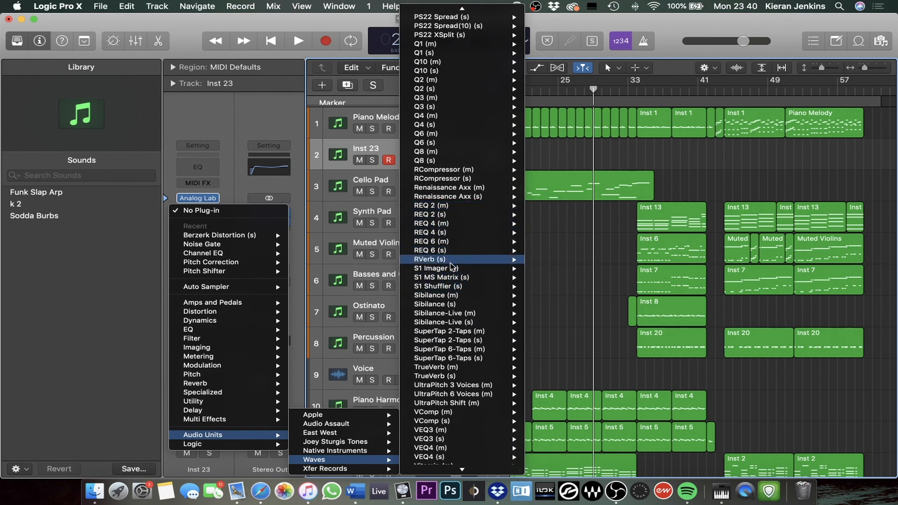
scroll(447, 135, "up", 10)
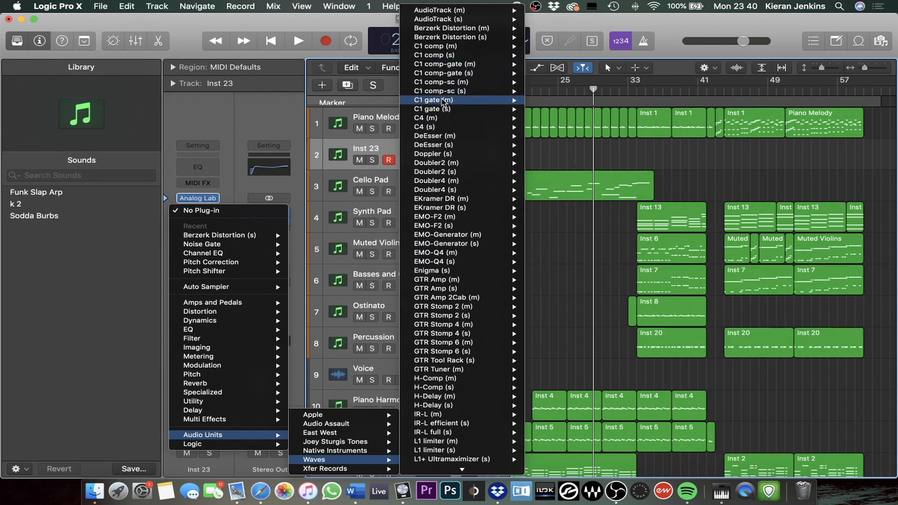
Insert the Waves Berzerk Distortion (s) effect on the Inst 23 track and close its plug-in window
mouse_move(509, 130)
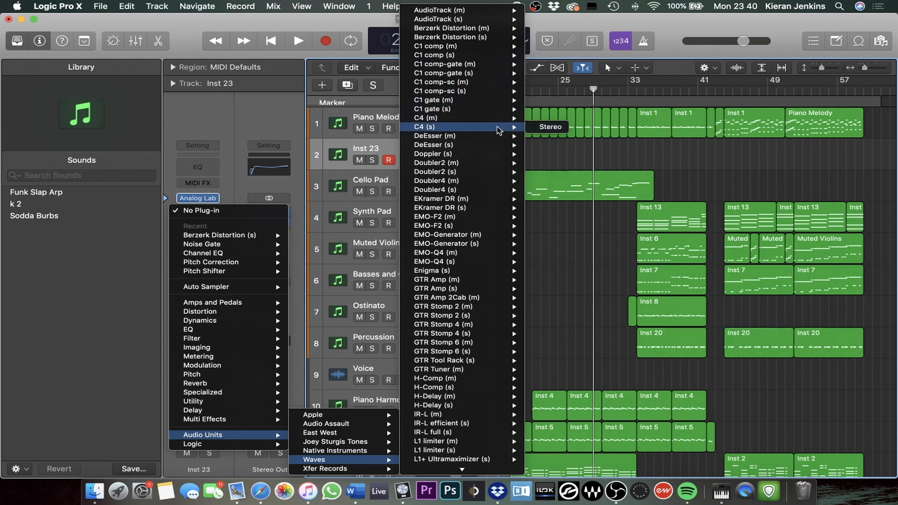
mouse_move(435, 41)
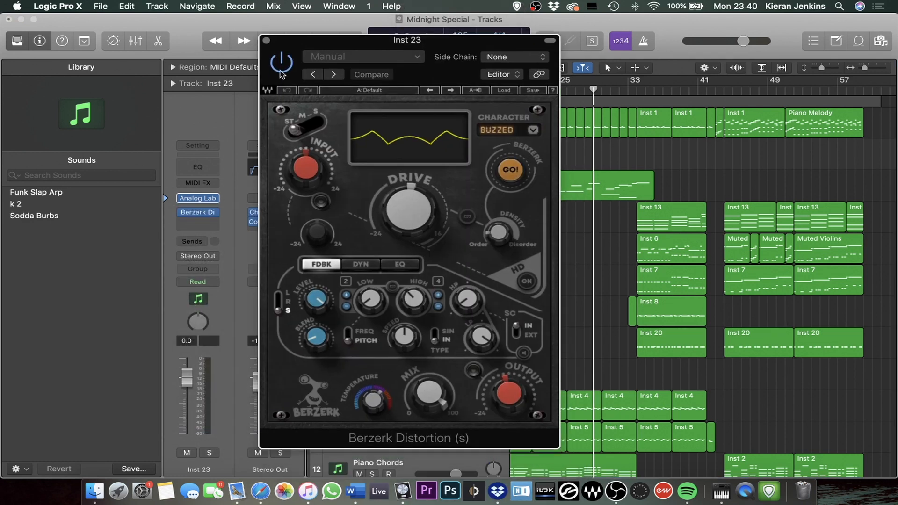
left_click(266, 41)
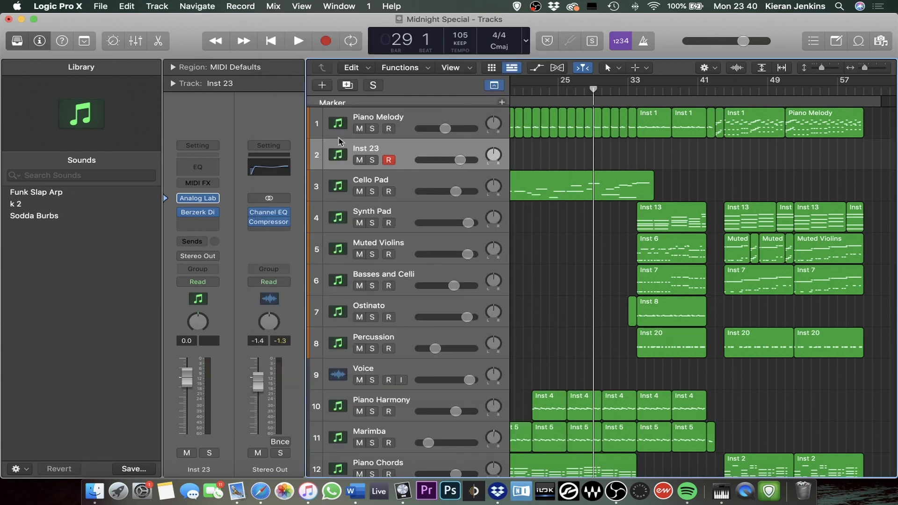